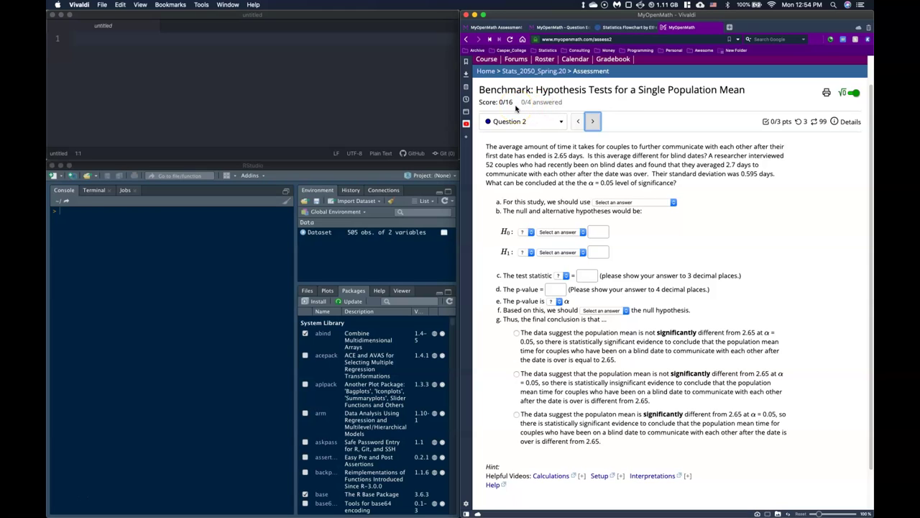
# Activate the empty Atom notes file beside the quiz and place the caret on line 1
pyautogui.click(191, 107)
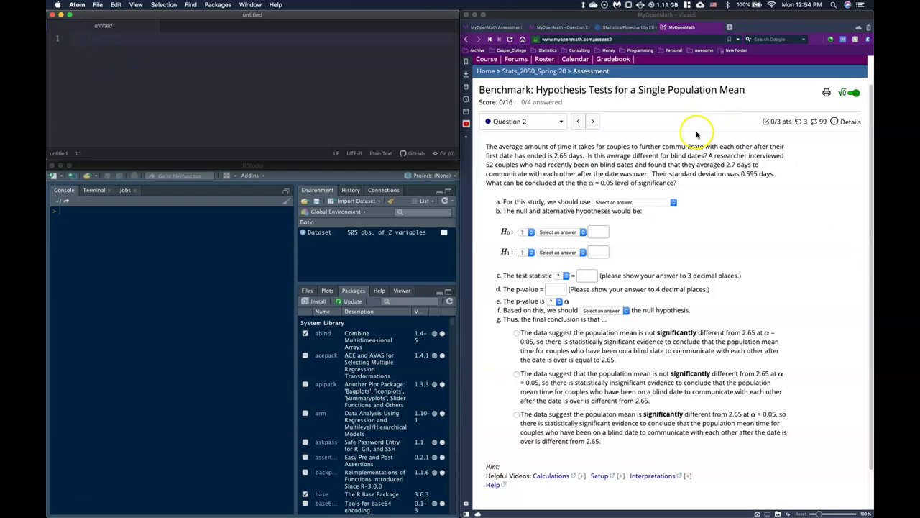
pyautogui.click(84, 41)
# Write 'know sigma-> z=(xbar-mu_o)/(sigma/sqrt(n))' and begin line 2 with 'don't know sigma->'
pyautogui.write('know sigma')
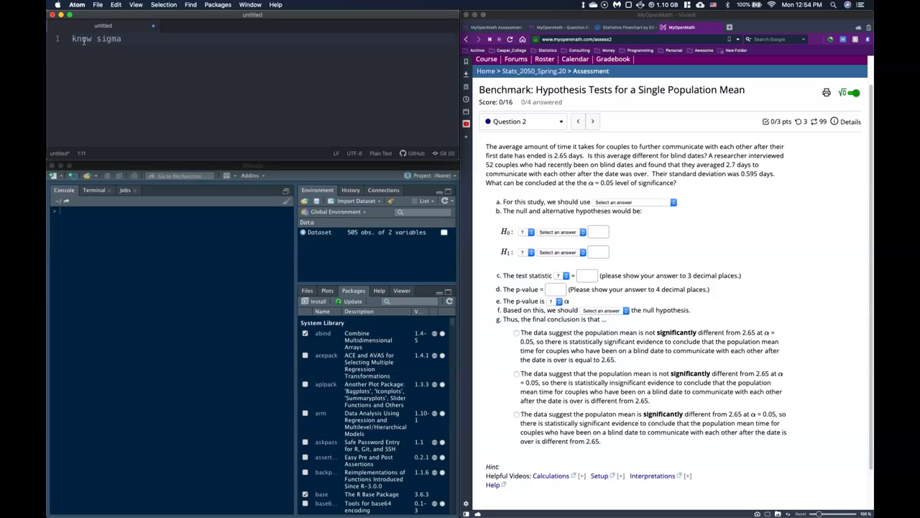
pyautogui.write('-> z=(xbar-mu_o)/(sigma/sqrt(')
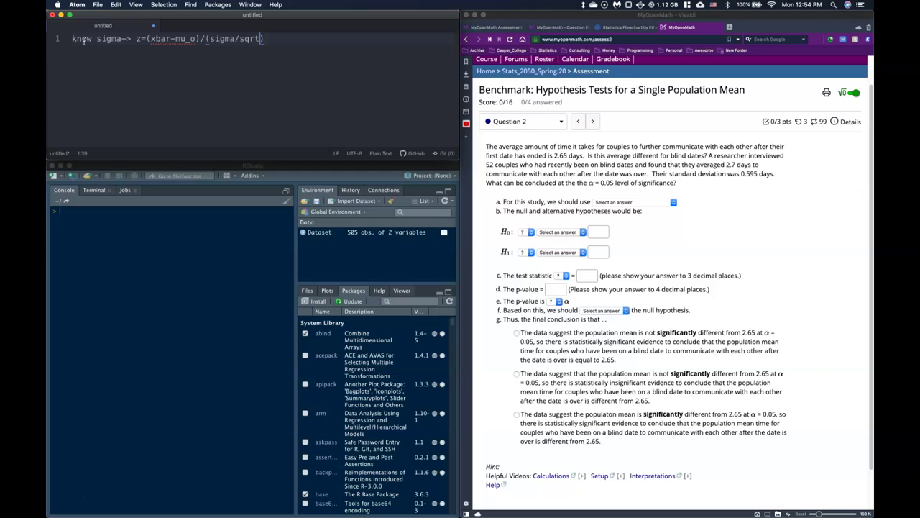
pyautogui.write('n')
pyautogui.click(283, 41)
pyautogui.press('Return')
pyautogui.write("don't know sigma->")
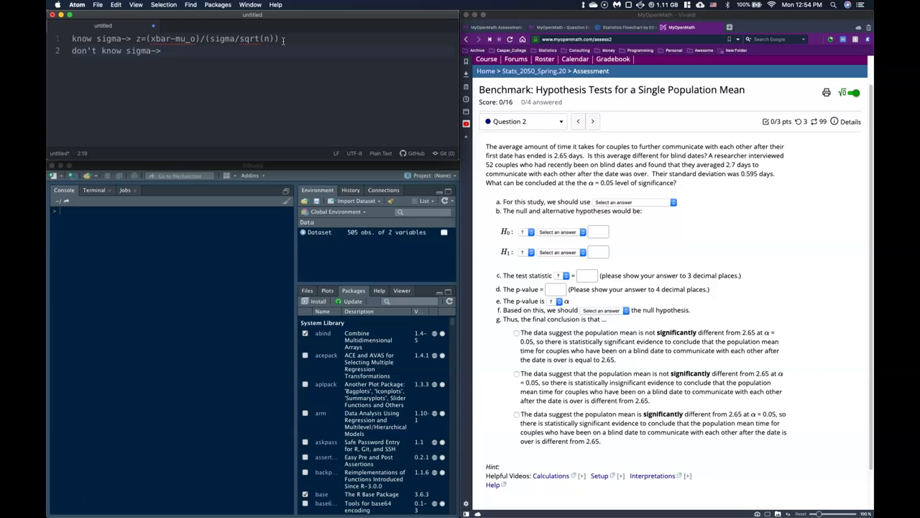
# Copy the z formula onto line 2 and edit it into t=(xbar-mu_o)/(s/sqrt(n))
pyautogui.click(123, 39)
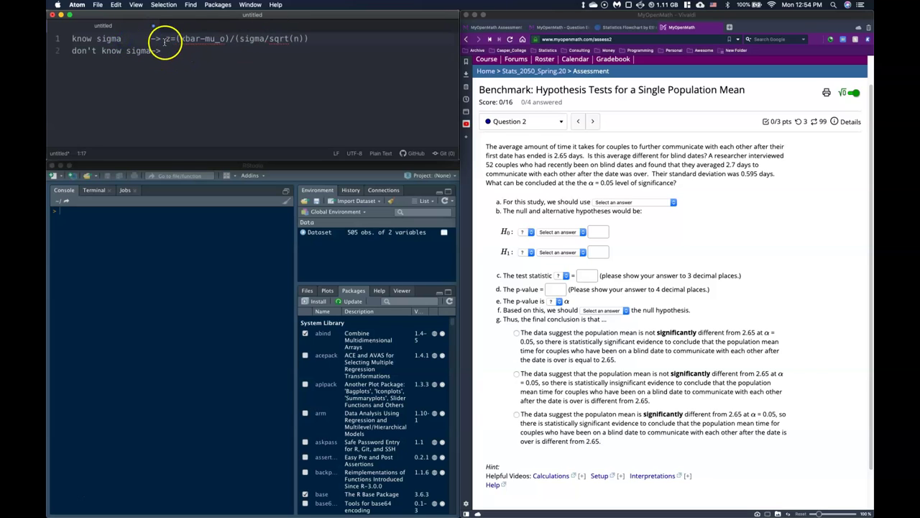
pyautogui.moveTo(164, 41); pyautogui.dragTo(324, 43)
pyautogui.press('super+c')
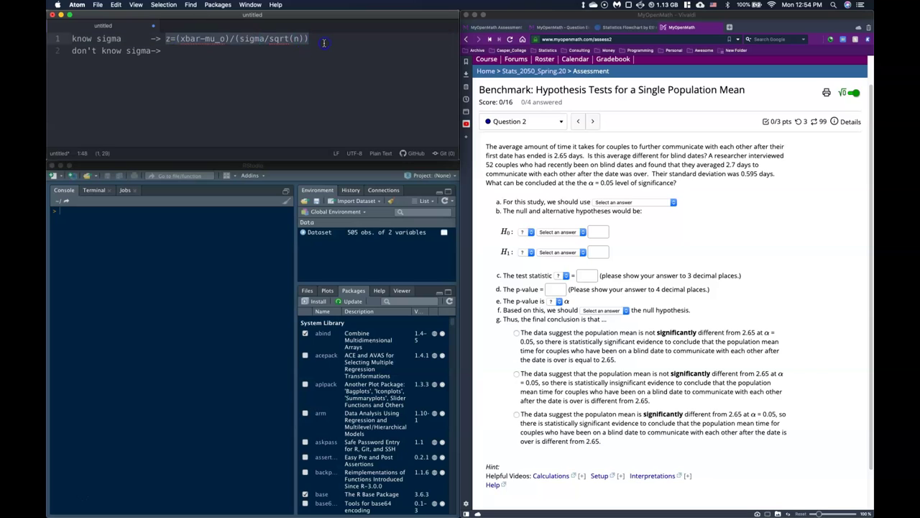
pyautogui.click(177, 49)
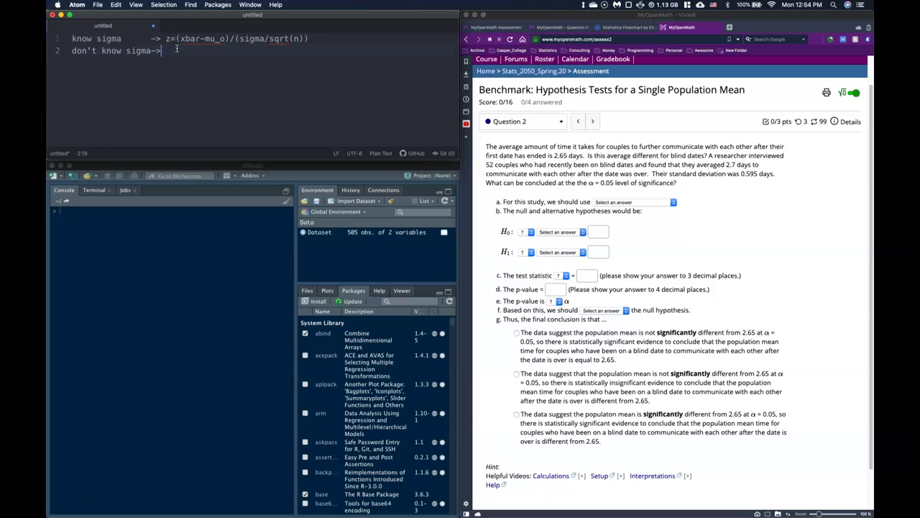
pyautogui.press('super+v')
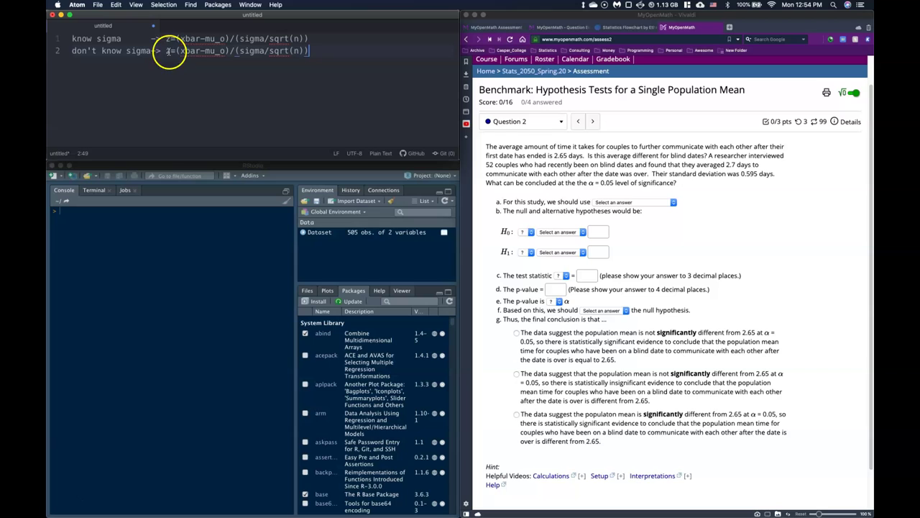
pyautogui.click(170, 51)
pyautogui.press('BackSpace')
pyautogui.write('t')
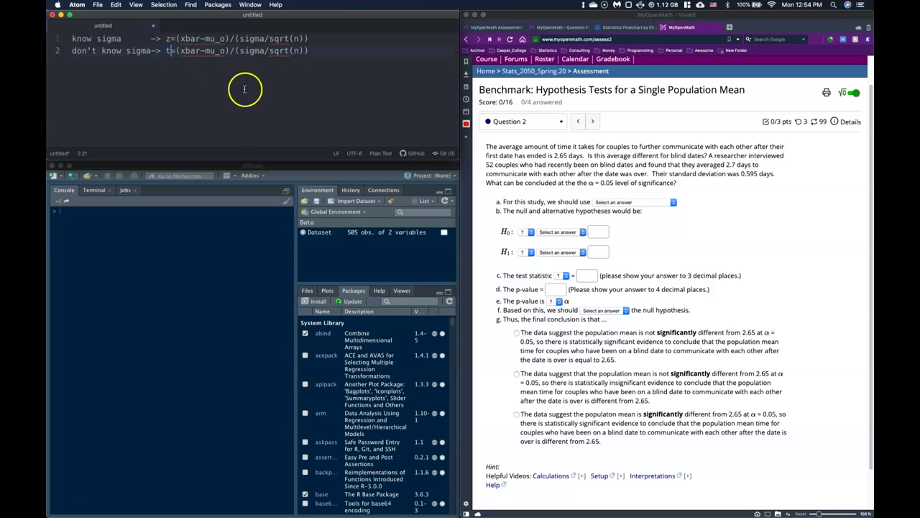
pyautogui.moveTo(266, 50); pyautogui.dragTo(243, 51)
pyautogui.press('BackSpace')
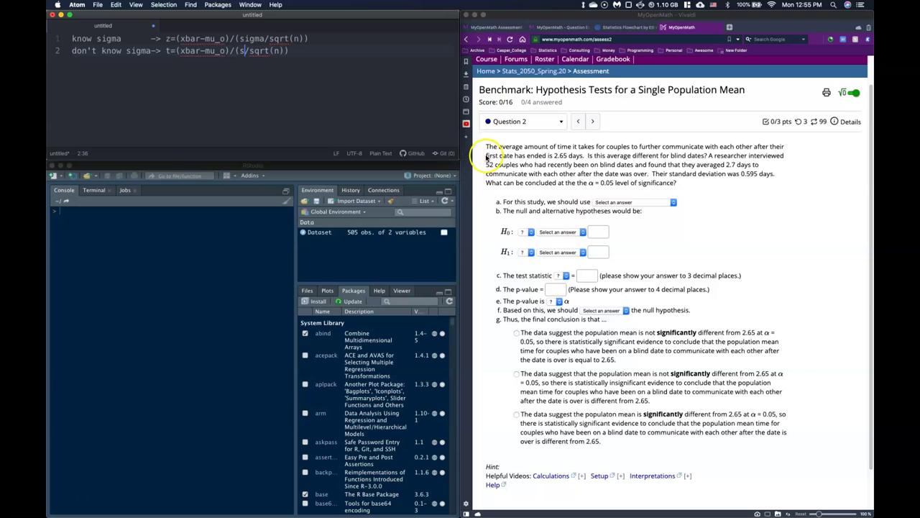
# Zoom the Question 2 page to 170% and scroll down to the blind-date answer parts
pyautogui.click(823, 514)
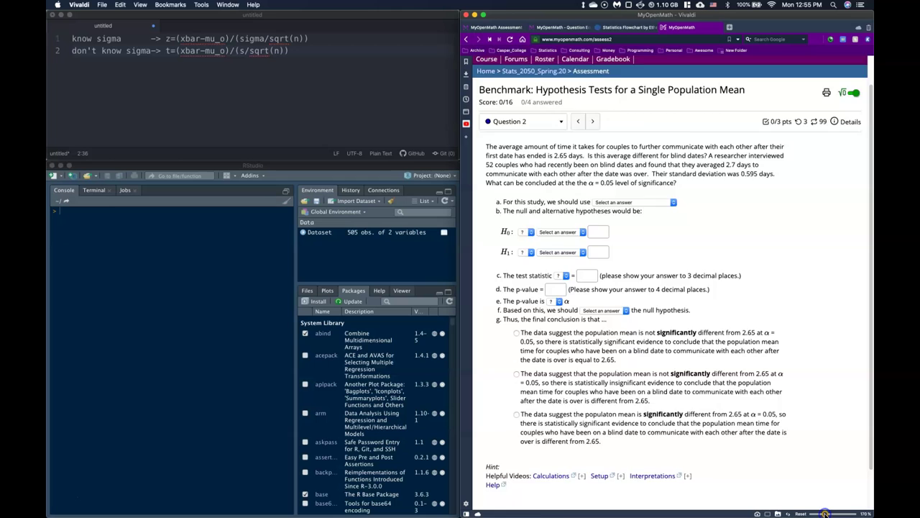
pyautogui.moveTo(823, 513); pyautogui.dragTo(827, 514)
pyautogui.scroll(-3, 596, 172)
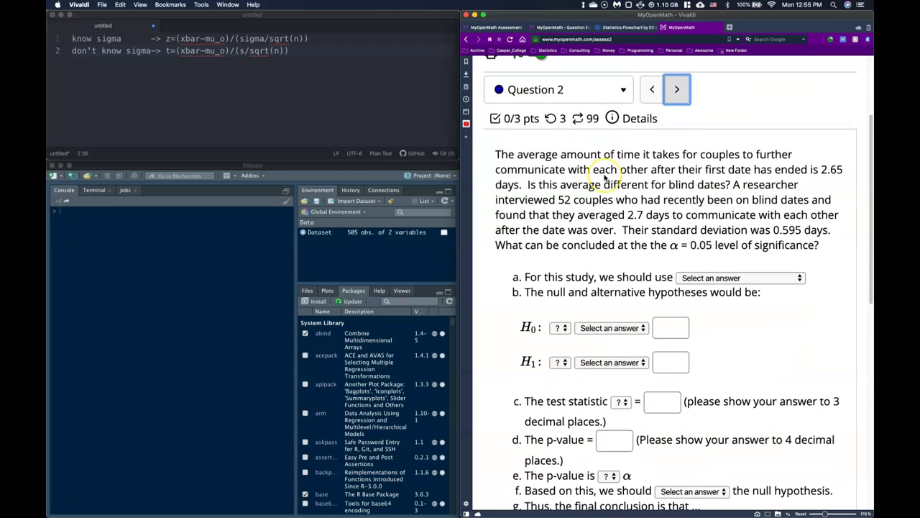
pyautogui.scroll(-1, 606, 180)
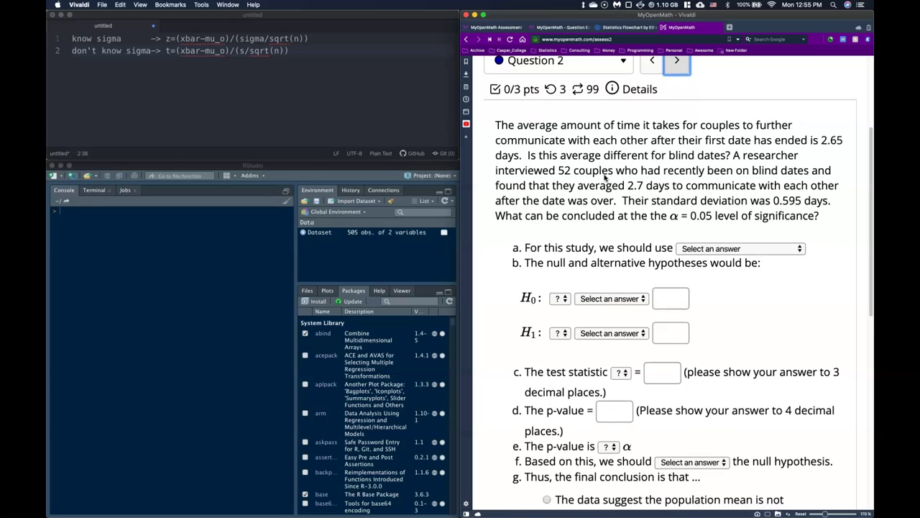
pyautogui.scroll(-1, 605, 177)
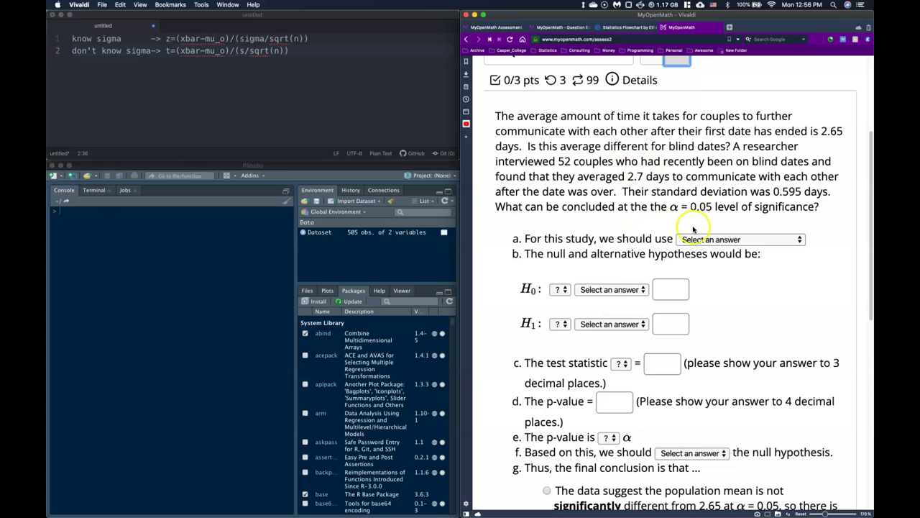
pyautogui.click(695, 240)
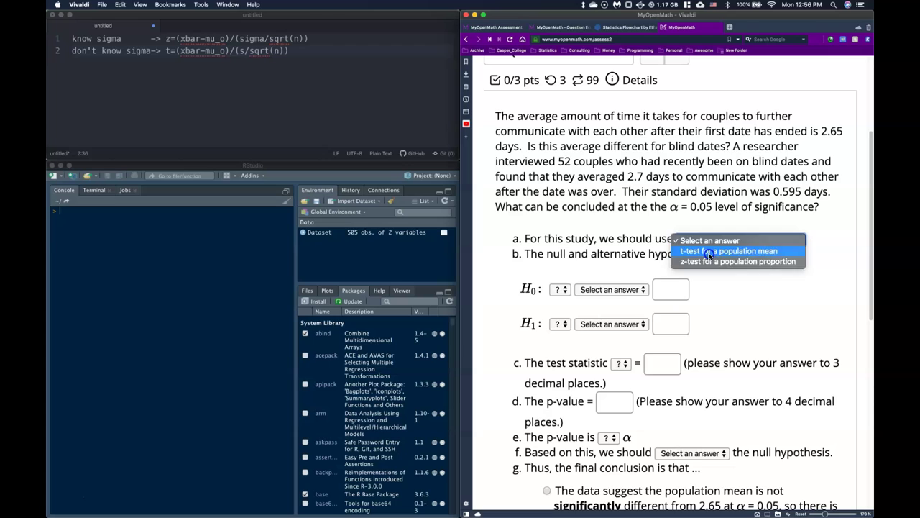
# Choose t-test for a population mean, with hypotheses H0: μ = and H1: μ ≠
pyautogui.click(709, 251)
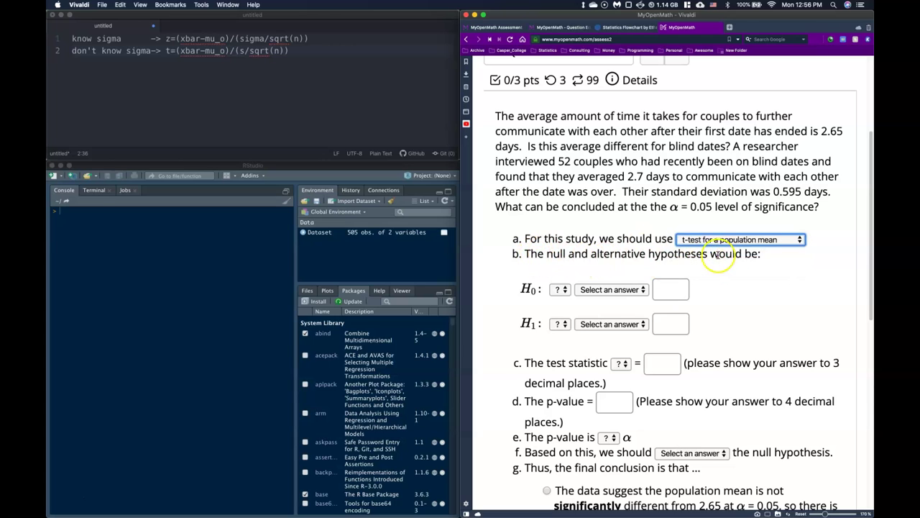
pyautogui.click(562, 291)
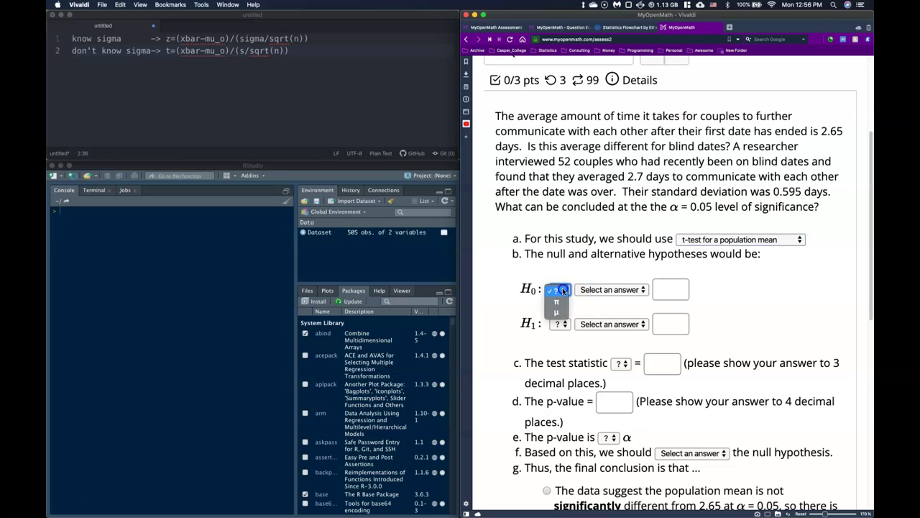
pyautogui.click(556, 312)
pyautogui.click(559, 324)
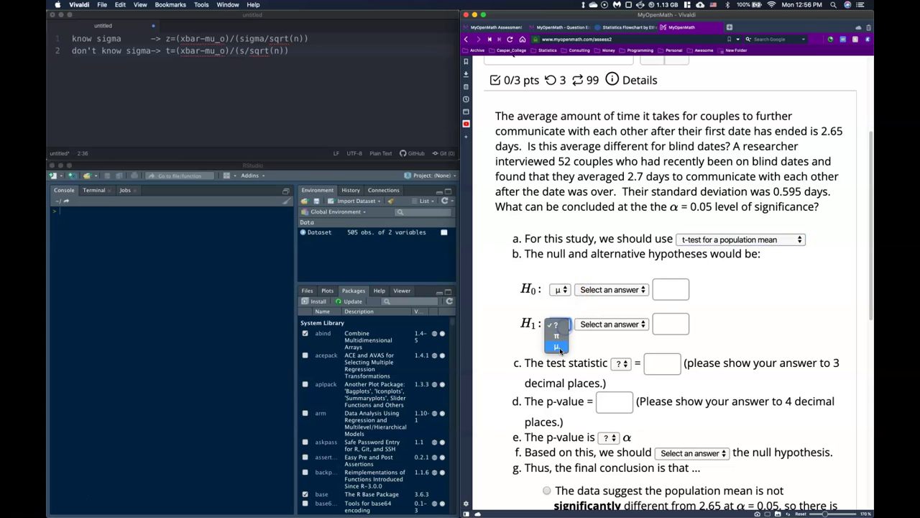
pyautogui.click(559, 348)
pyautogui.click(599, 290)
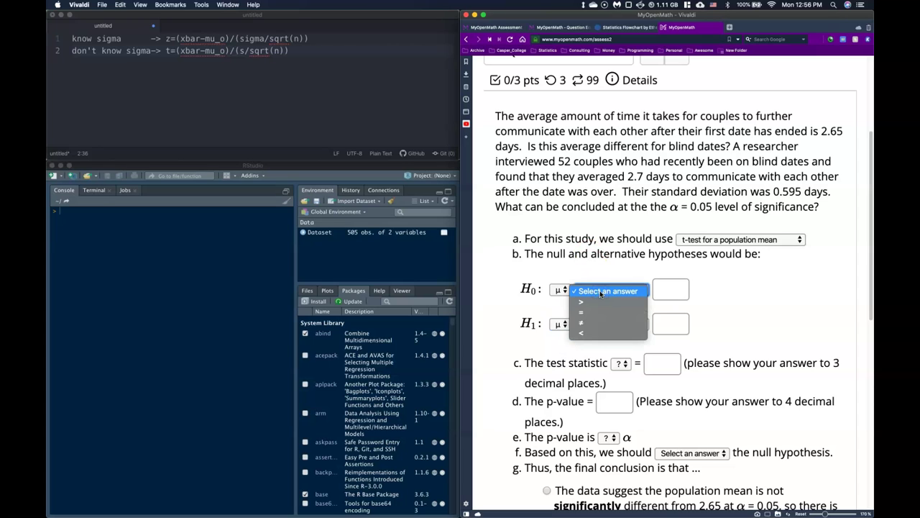
pyautogui.click(583, 312)
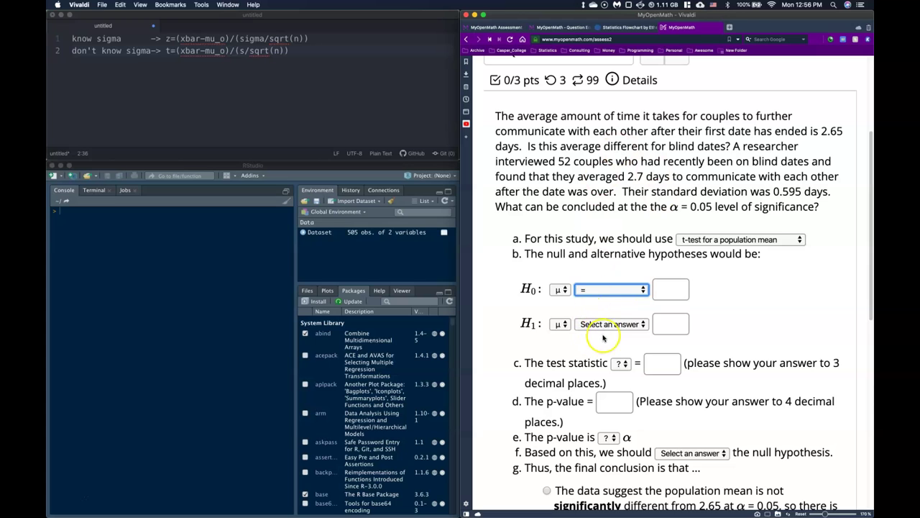
pyautogui.click(599, 325)
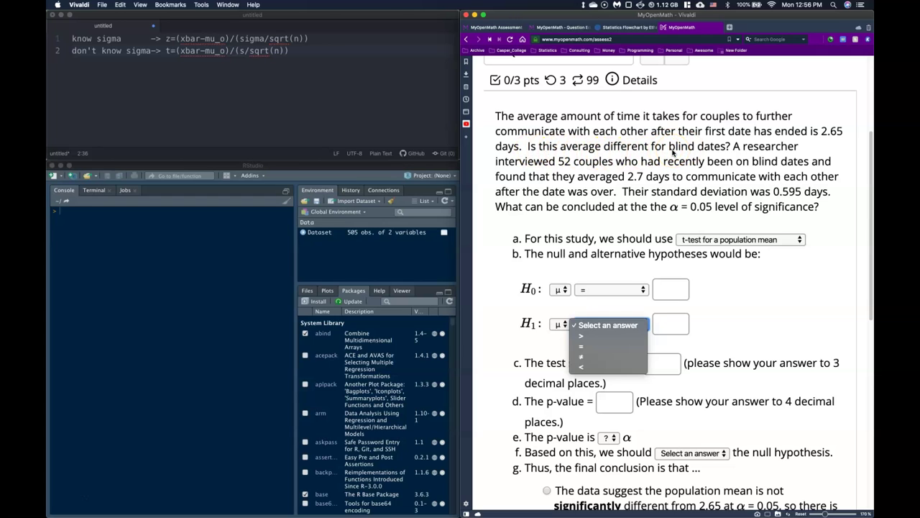
pyautogui.click(597, 357)
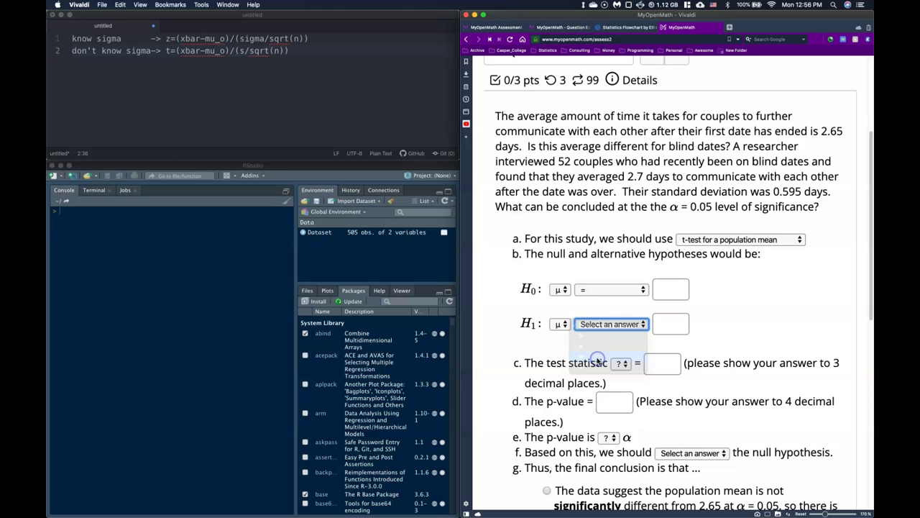
# Enter 2.65 as both hypothesized values and select t as the test statistic
pyautogui.click(672, 287)
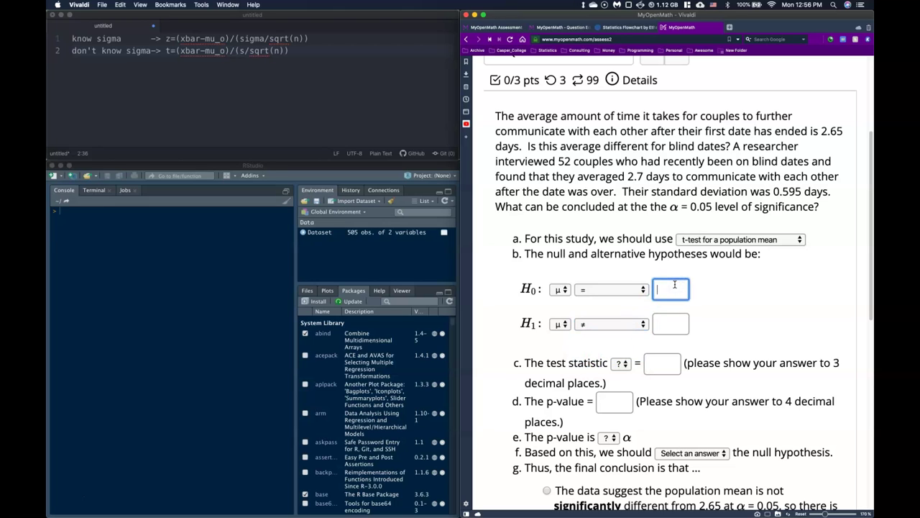
pyautogui.write('2.65')
pyautogui.click(680, 323)
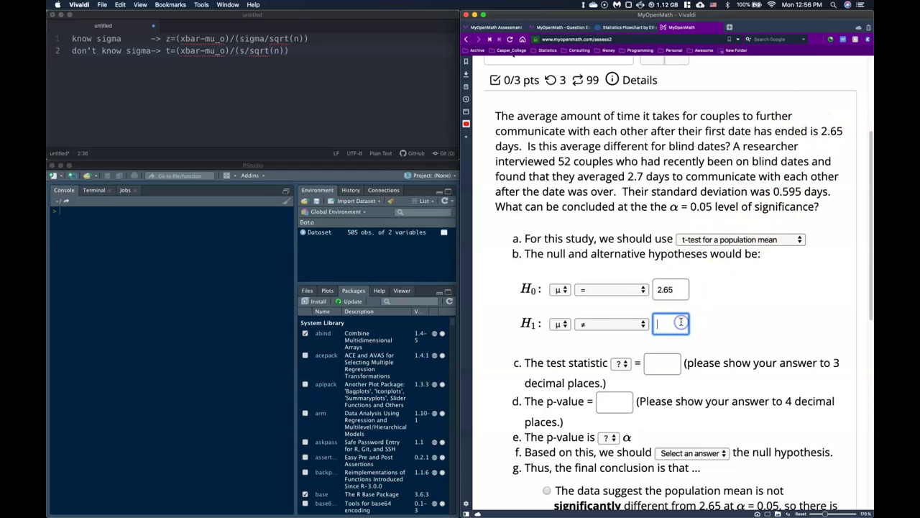
pyautogui.write('2.65')
pyautogui.click(627, 364)
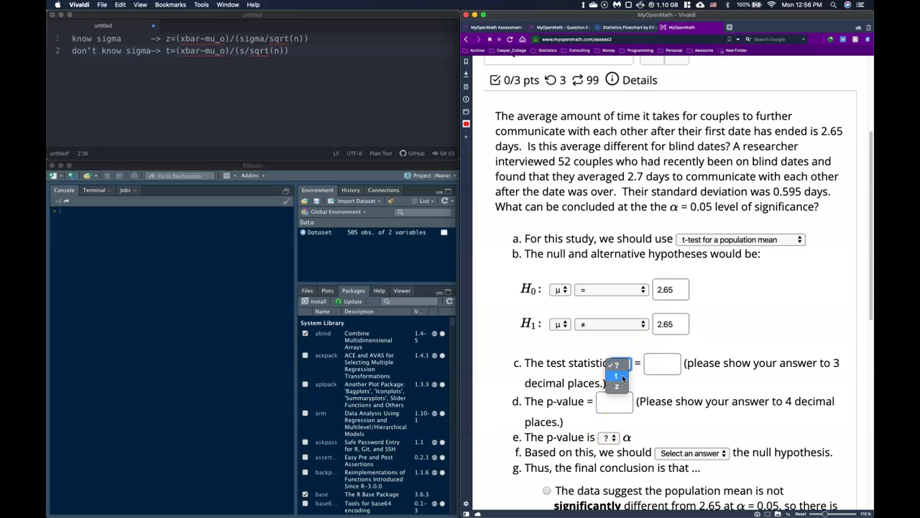
pyautogui.click(622, 375)
# Enlarge the RStudio console and store mu_o=2.65 and n=52
pyautogui.click(62, 216)
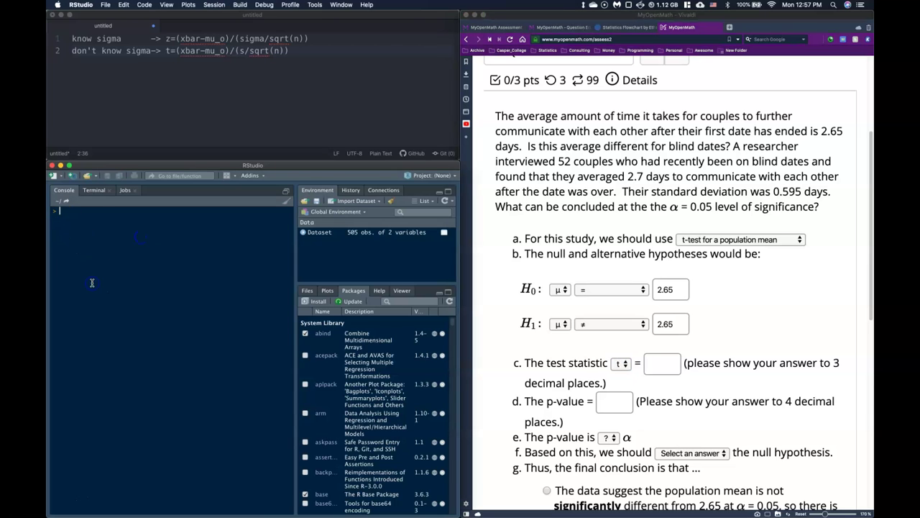
pyautogui.press('super+equal')
pyautogui.press('super+equal')
pyautogui.press('super+equal')
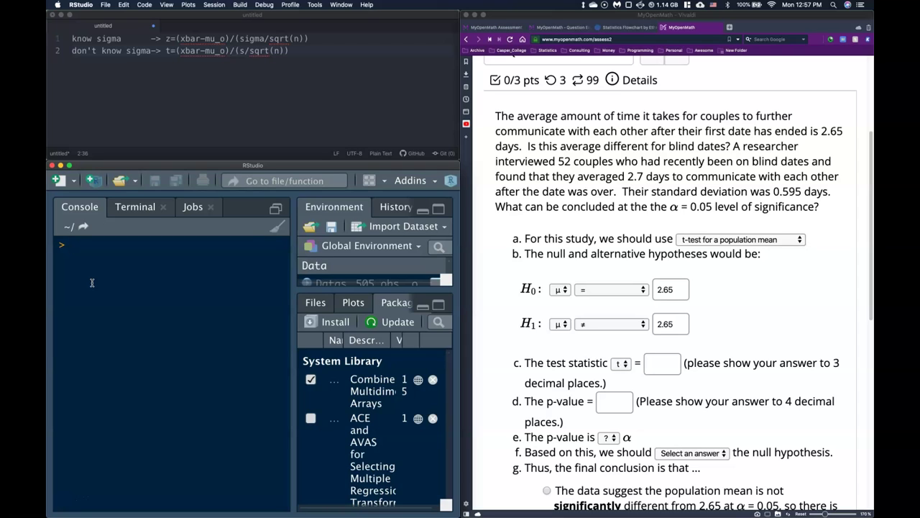
pyautogui.write('mu_o')
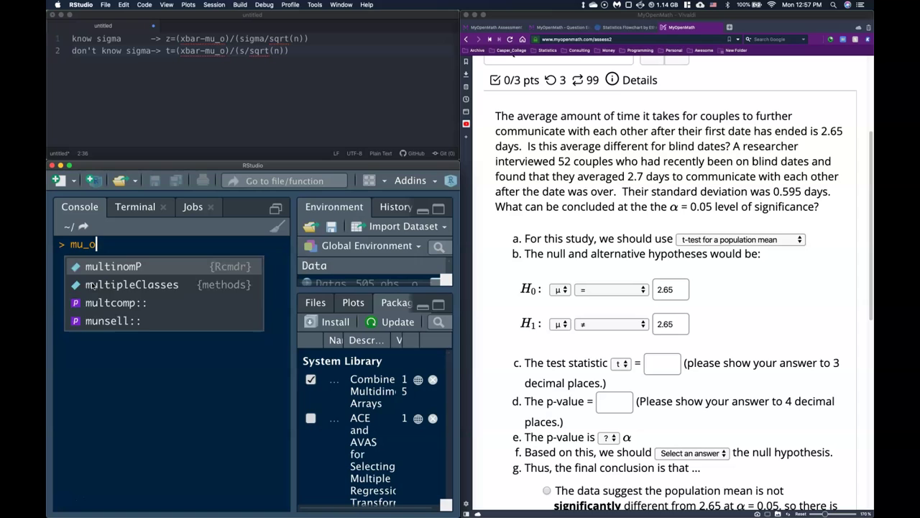
pyautogui.write('=')
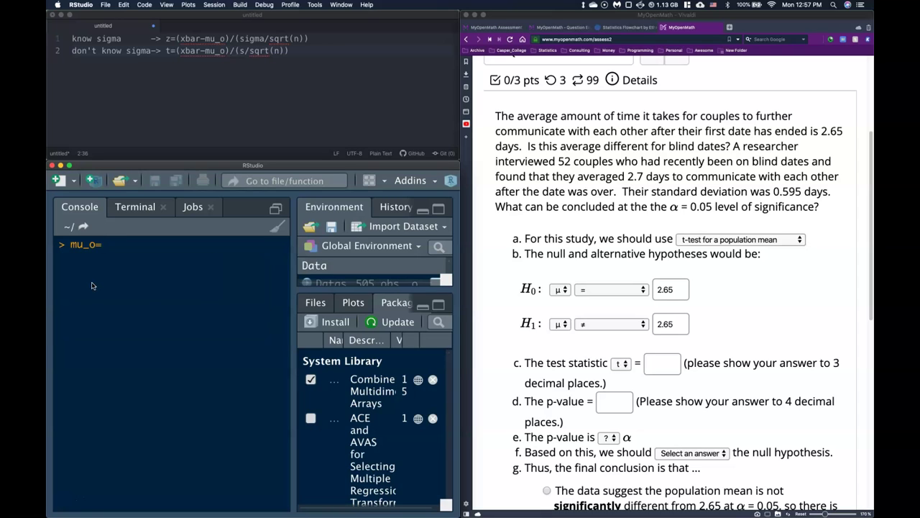
pyautogui.write('2.65')
pyautogui.press('Return')
pyautogui.write('n=52')
pyautogui.press('Return')
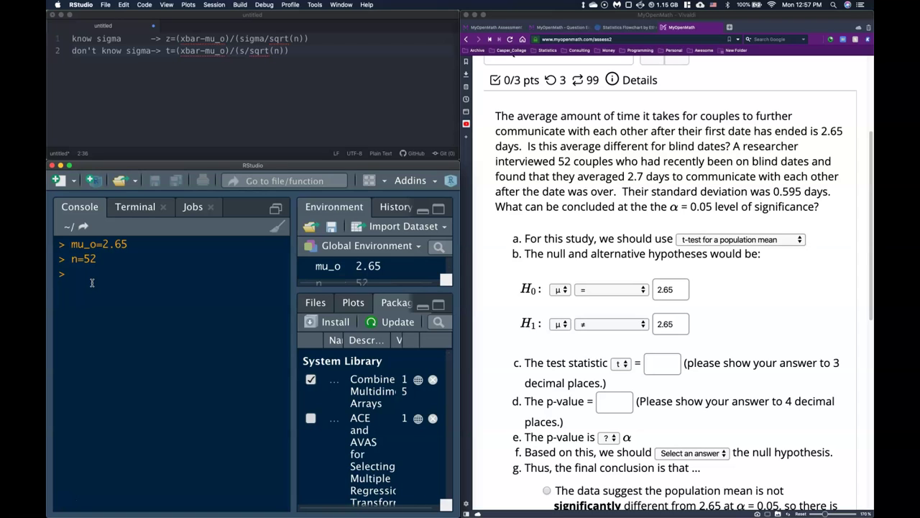
# Store the standard deviation s=0.595 and significance level a=0.05
pyautogui.write('s')
pyautogui.write('=0.595')
pyautogui.press('Return')
pyautogui.write('a=0.05')
pyautogui.press('Return')
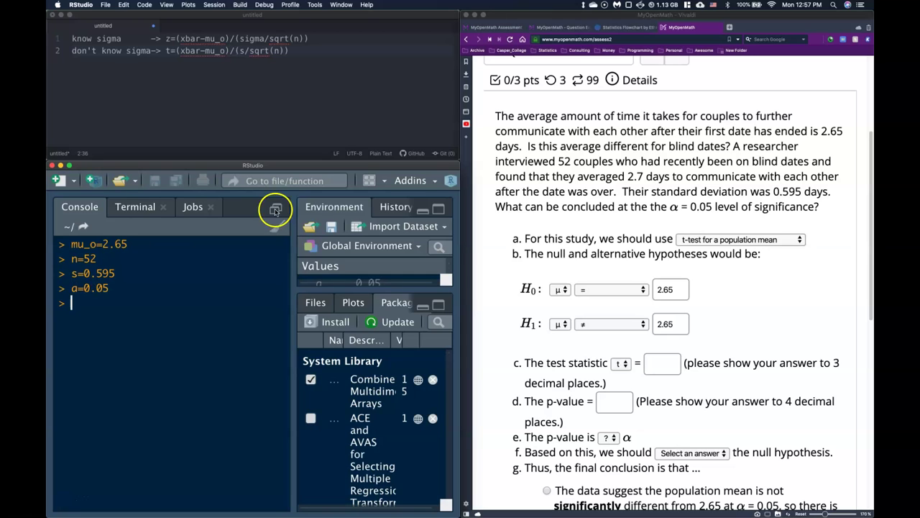
# Expand the Environment pane and store the sample mean xb=2.7
pyautogui.moveTo(370, 292); pyautogui.dragTo(375, 442)
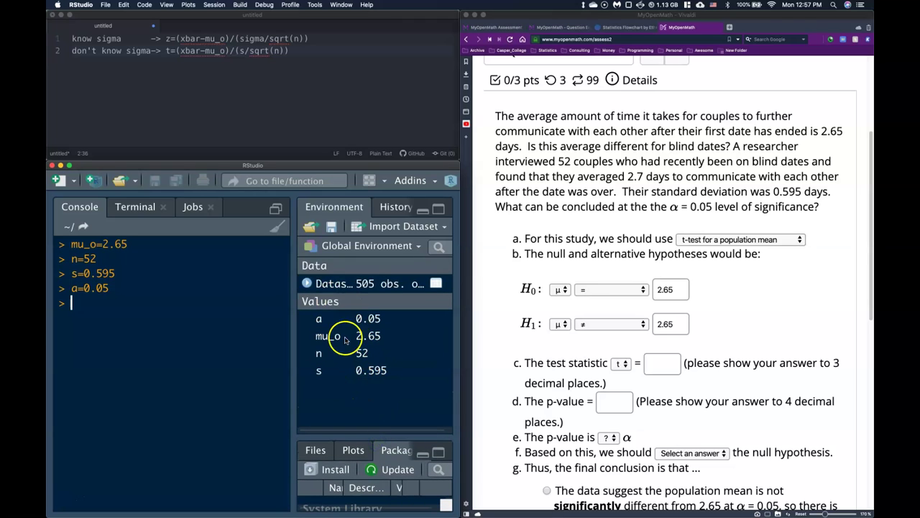
pyautogui.click(353, 381)
pyautogui.click(96, 299)
pyautogui.write('xb')
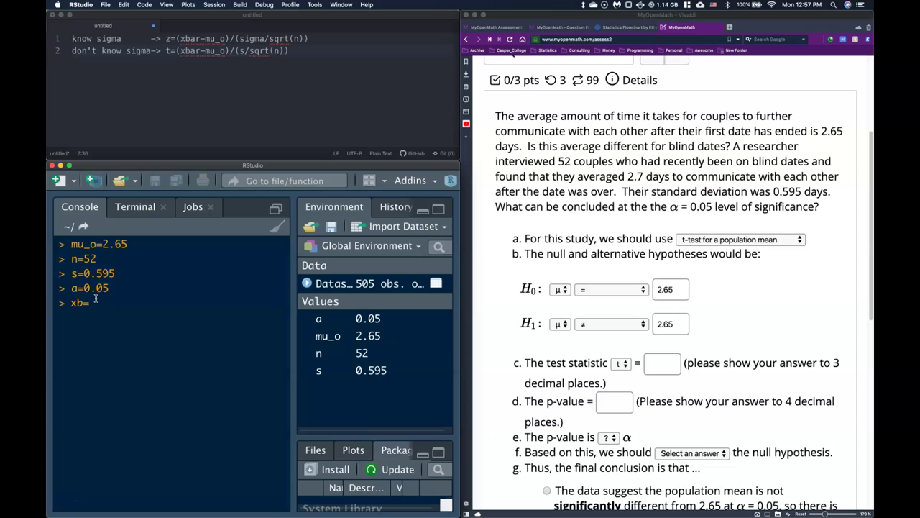
pyautogui.write('=2.7')
pyautogui.press('Return')
pyautogui.press('Return')
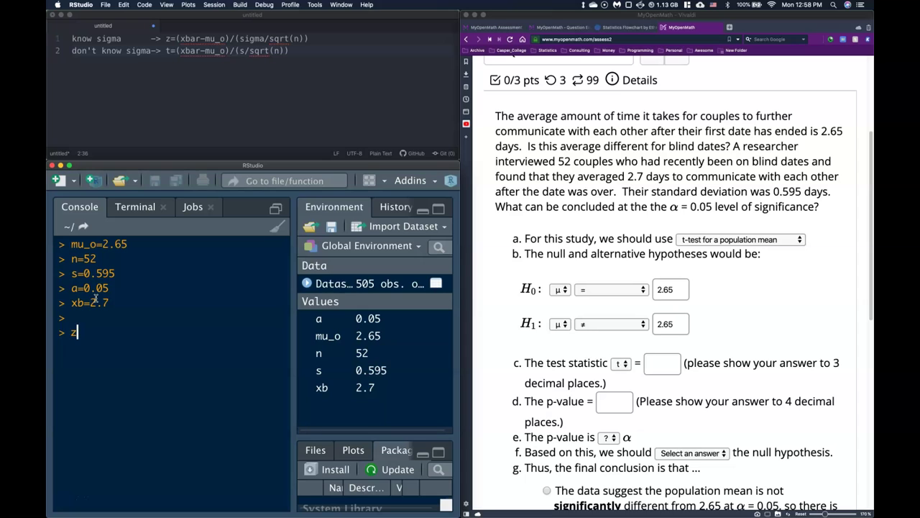
# Compute t=(xb-mu_o)/(s/sqrt(n)), which gives about 0.606
pyautogui.write('z=')
pyautogui.press('BackSpace')
pyautogui.press('BackSpace')
pyautogui.write('t=(xb-mu_o)')
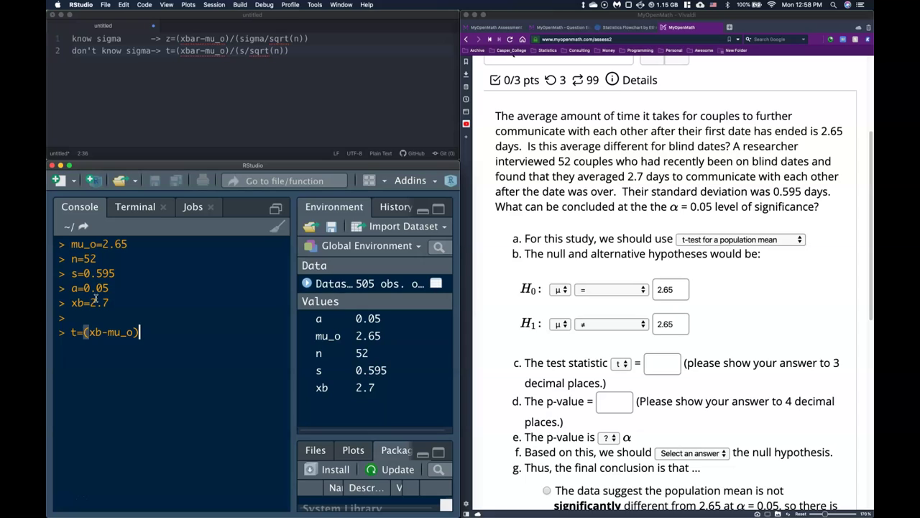
pyautogui.write('/(s/sqrt(n')
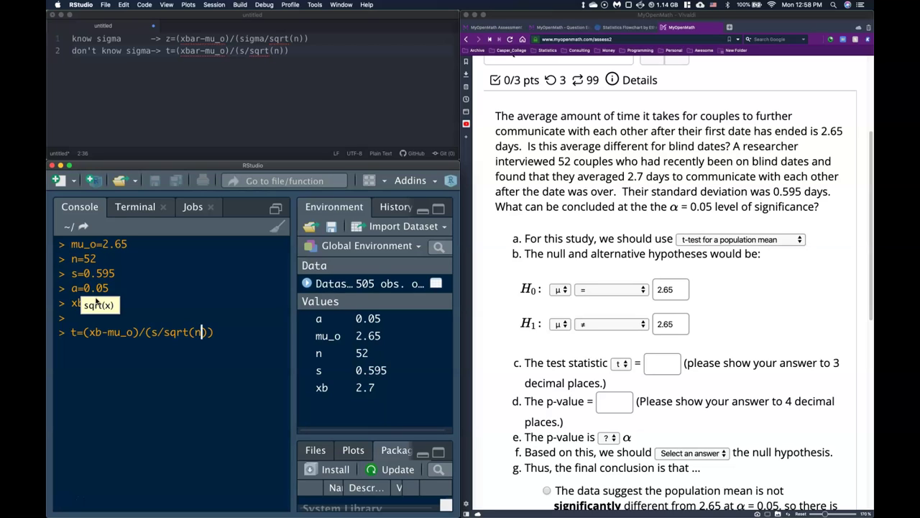
pyautogui.press('Return')
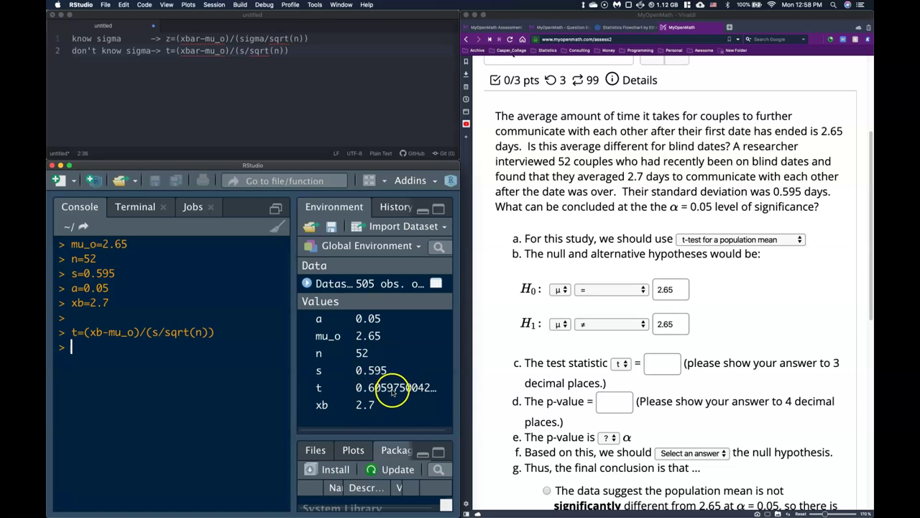
# Replace the .60 test statistic answer with 0.605975 copied from RStudio's printed t
pyautogui.click(653, 363)
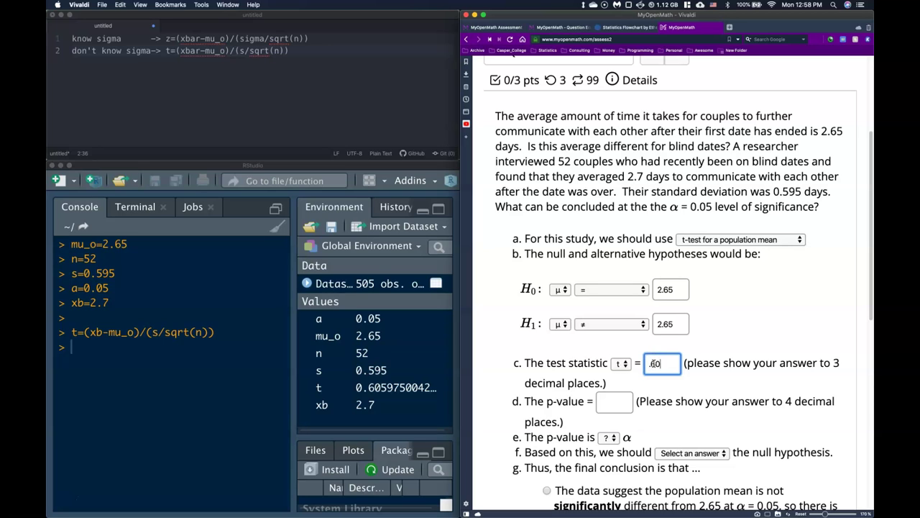
pyautogui.click(359, 388)
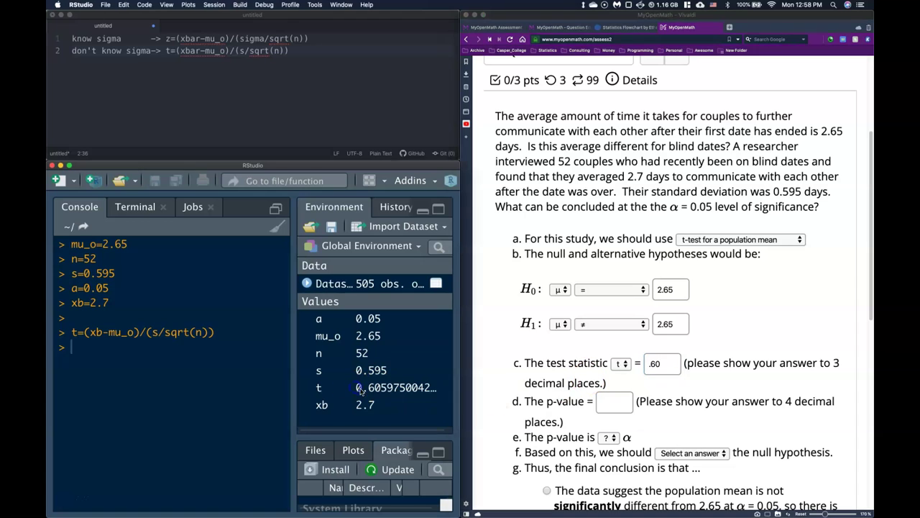
pyautogui.click(127, 355)
pyautogui.write('t')
pyautogui.press('Return')
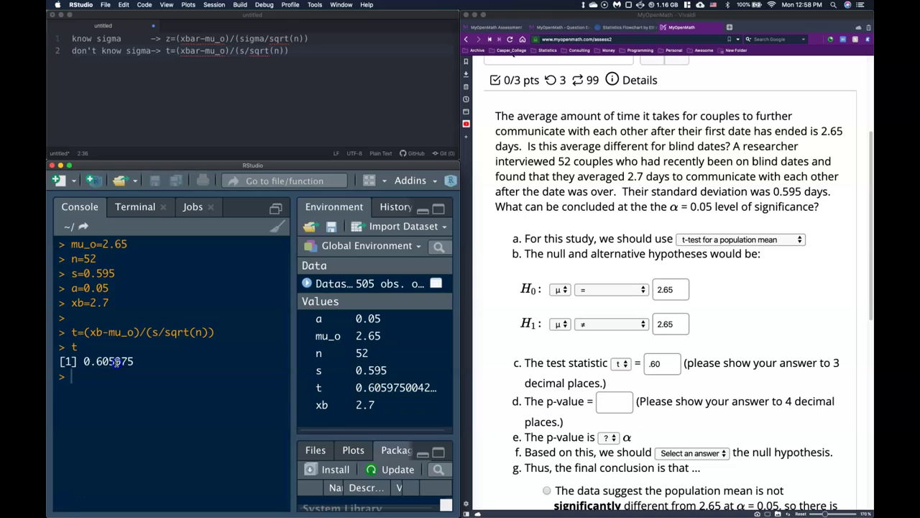
pyautogui.moveTo(135, 361); pyautogui.dragTo(85, 361)
pyautogui.press('super+c')
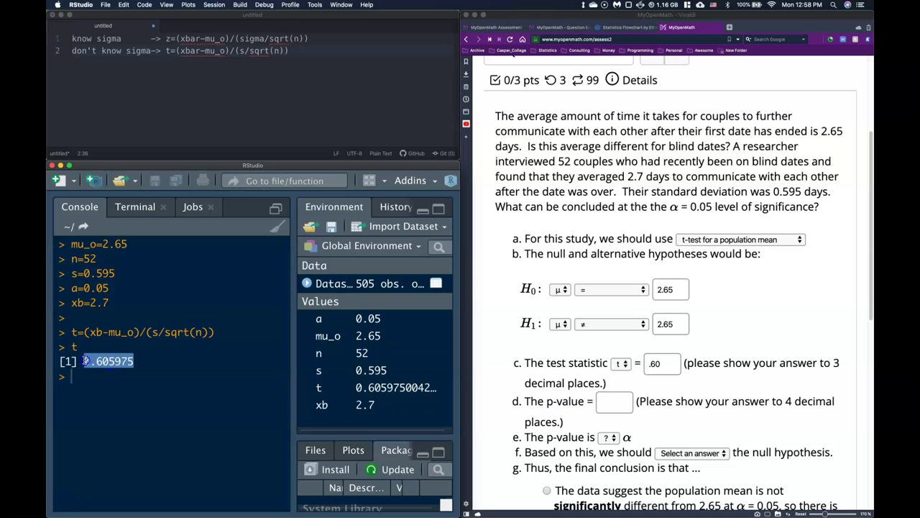
pyautogui.click(644, 364)
pyautogui.press('super+a')
pyautogui.press('super+v')
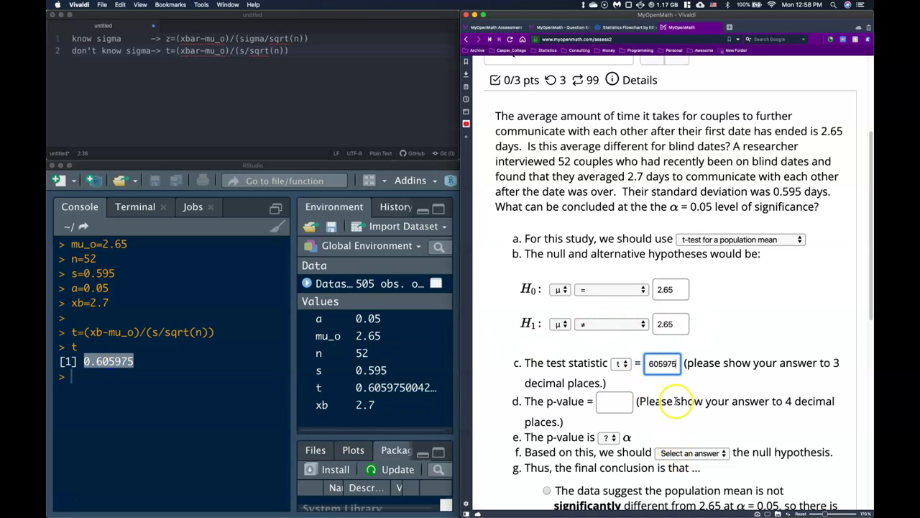
pyautogui.moveTo(689, 365); pyautogui.dragTo(619, 368)
pyautogui.click(673, 364)
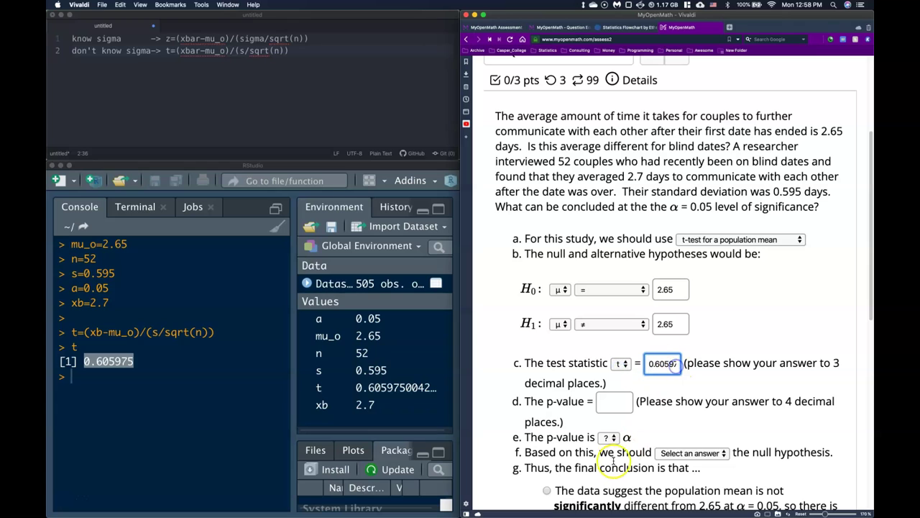
# Move the normal-curve plot (mean 2.65, sd 0.08251165, shaded from 2.7) into view
pyautogui.click(87, 375)
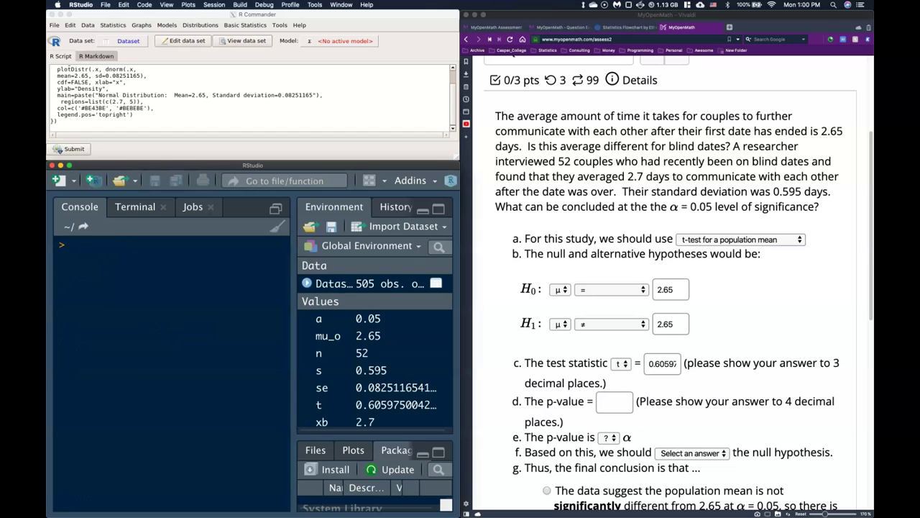
pyautogui.moveTo(46, 162); pyautogui.dragTo(168, 99)
# Bring the Quartz plot forward and review the shaded upper tail above 2.7
pyautogui.click(195, 317)
pyautogui.click(184, 201)
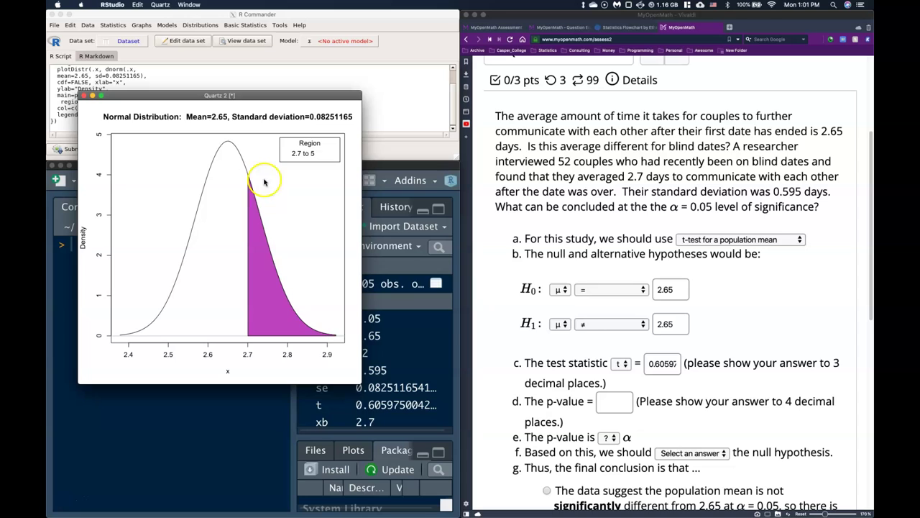
pyautogui.click(582, 325)
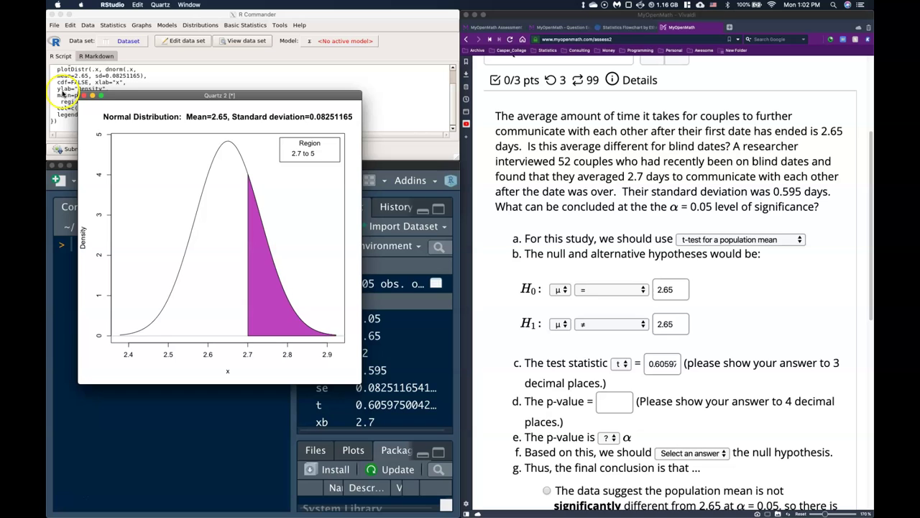
# Close the plot and open R Commander's t probabilities calculator under Distributions
pyautogui.click(84, 96)
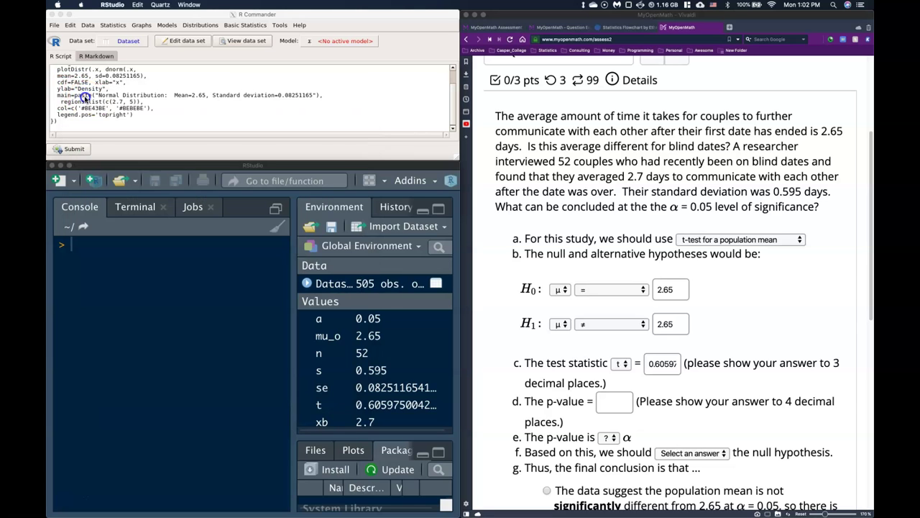
pyautogui.click(252, 68)
pyautogui.click(252, 26)
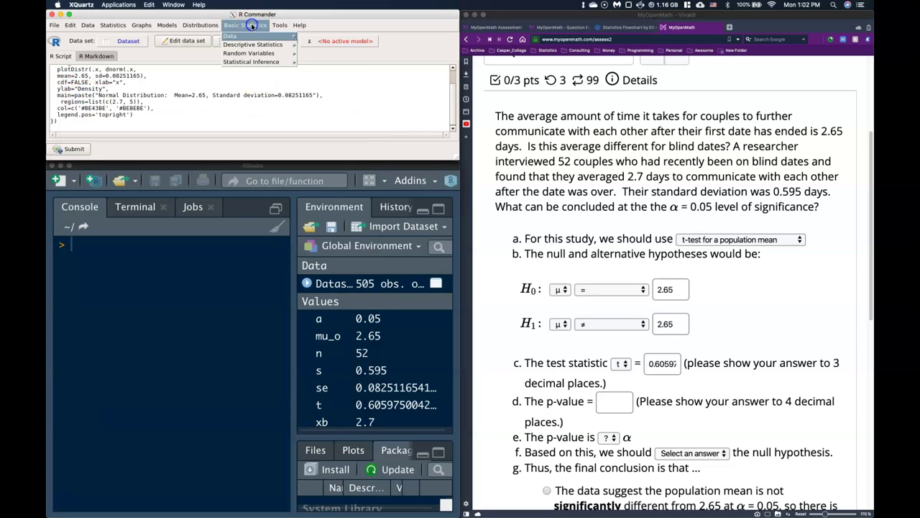
pyautogui.moveTo(258, 53)
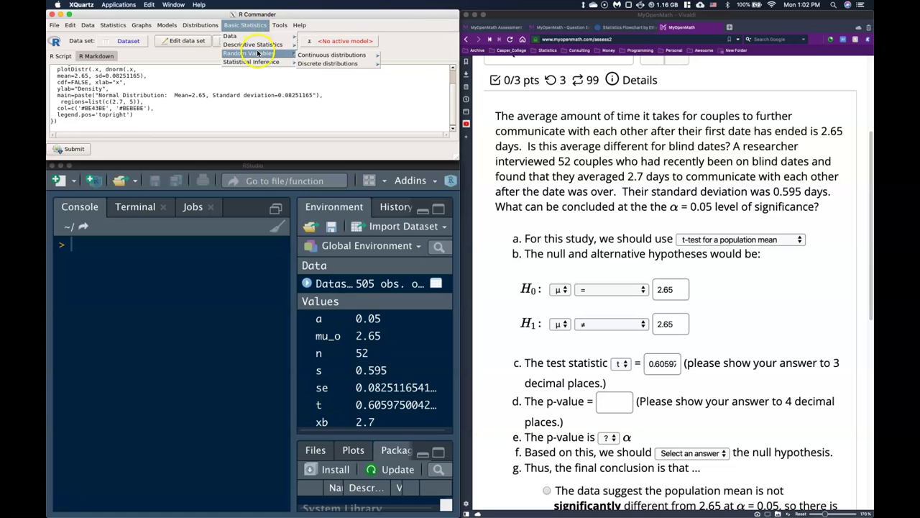
pyautogui.moveTo(321, 56)
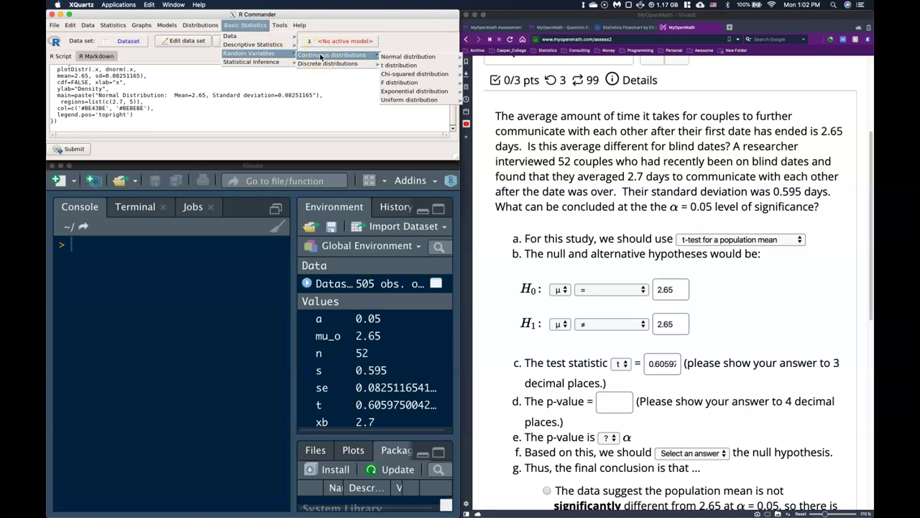
pyautogui.moveTo(395, 66)
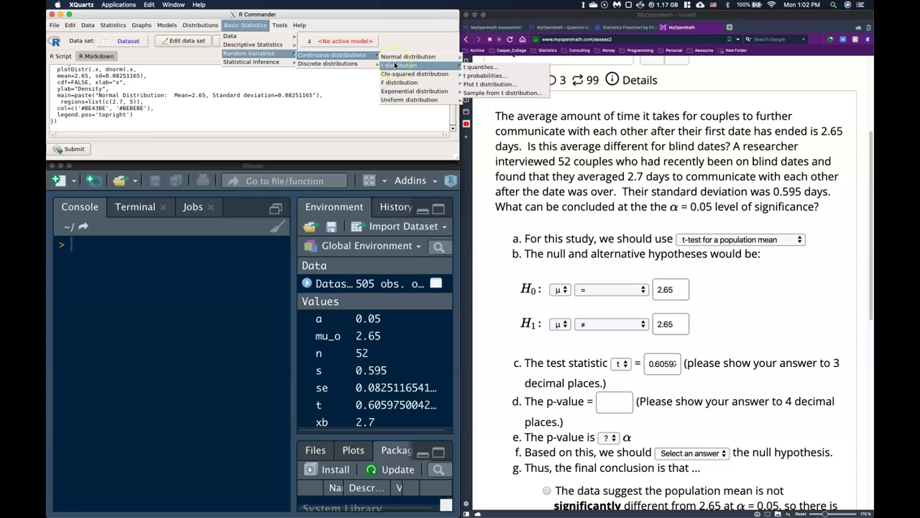
pyautogui.click(483, 76)
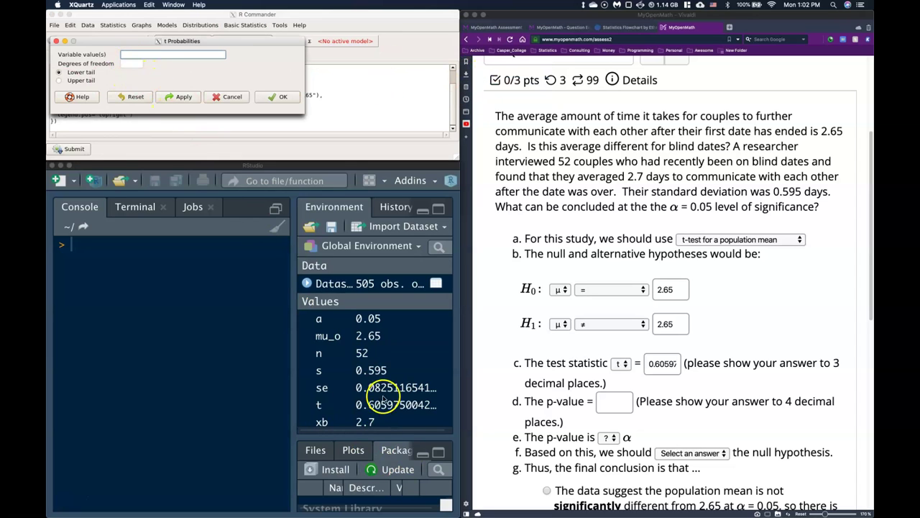
# Print t in the console and paste 0.605975 as the t probabilities variable value
pyautogui.click(96, 263)
pyautogui.write('t')
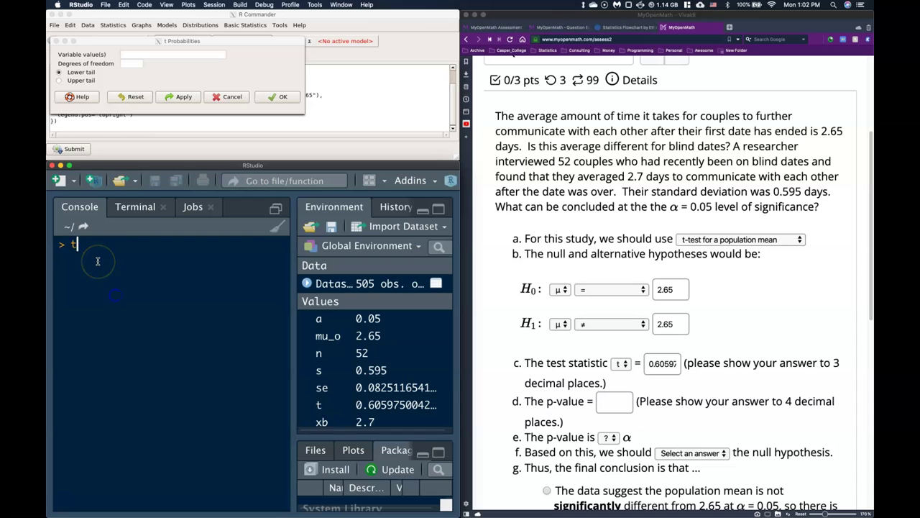
pyautogui.press('Return')
pyautogui.moveTo(133, 258); pyautogui.dragTo(82, 259)
pyautogui.press('super+c')
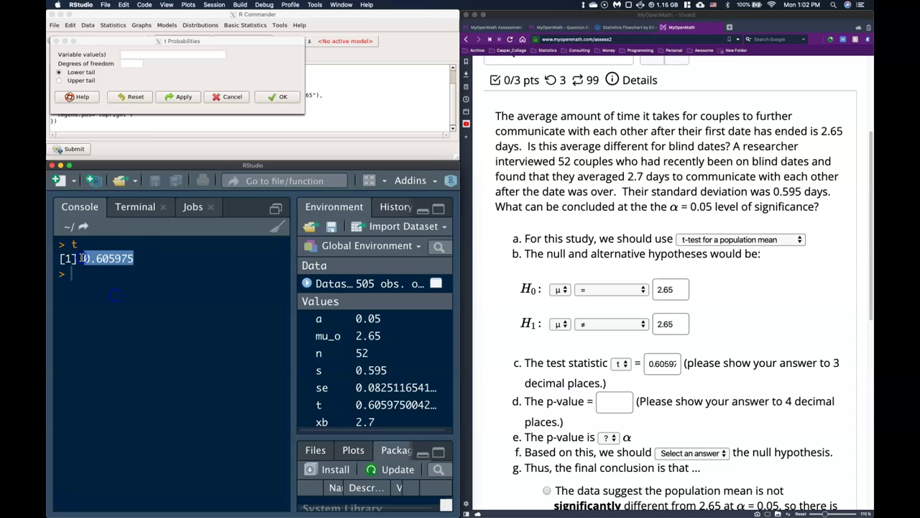
pyautogui.click(128, 55)
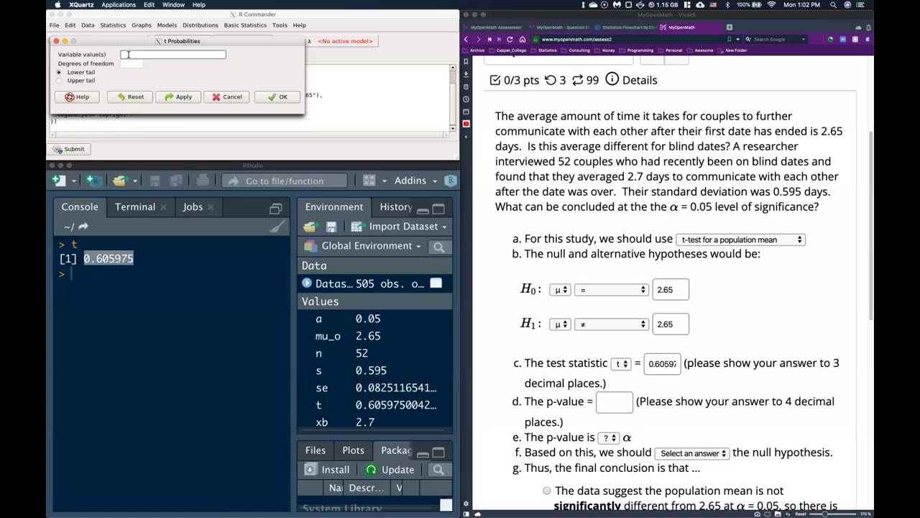
pyautogui.press('super+v')
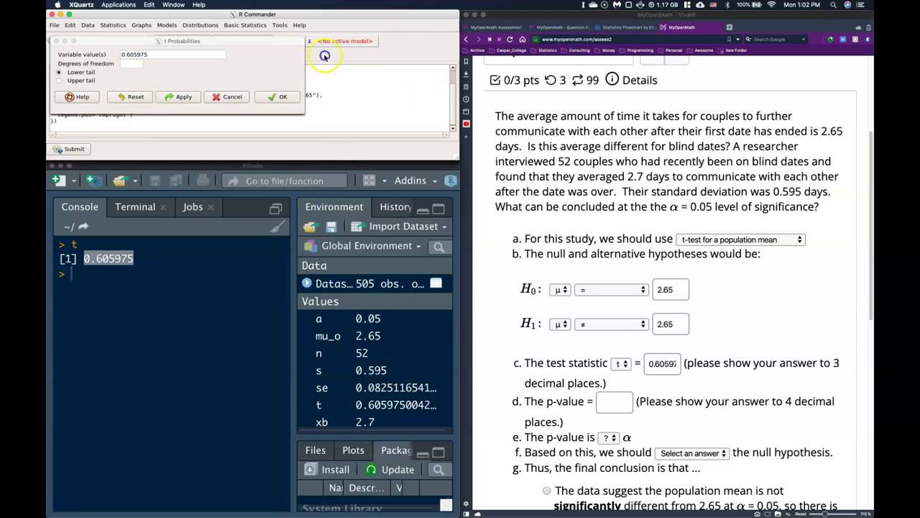
# Move R Commander aside and bring the Atom formula notes forward
pyautogui.moveTo(321, 13); pyautogui.dragTo(332, 173)
pyautogui.click(338, 102)
pyautogui.click(301, 102)
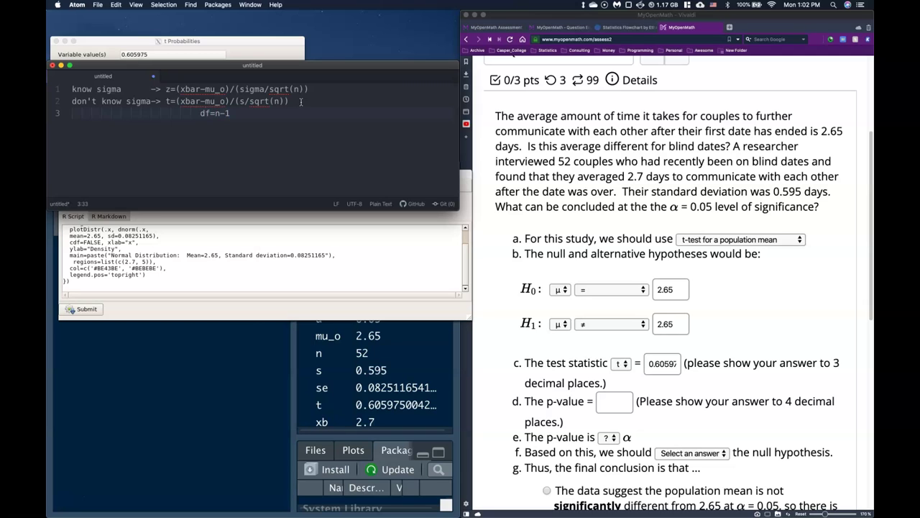
# In R Commander, compute the upper-tail t probability for 0.605975 with 51 degrees of freedom
pyautogui.click(403, 235)
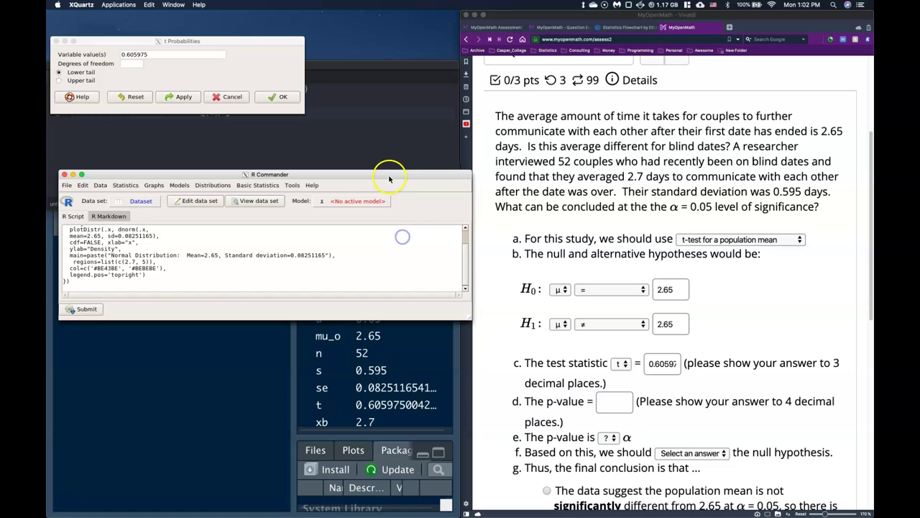
pyautogui.moveTo(377, 146); pyautogui.dragTo(362, 15)
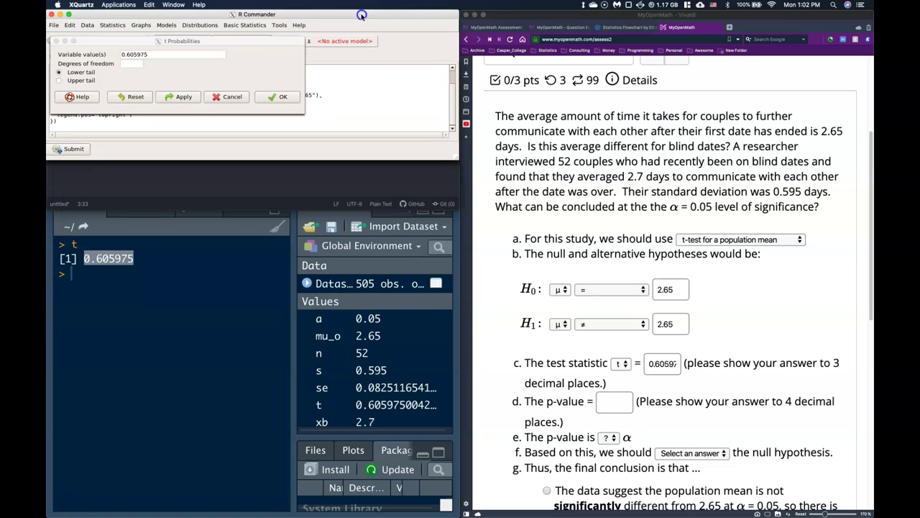
pyautogui.click(223, 70)
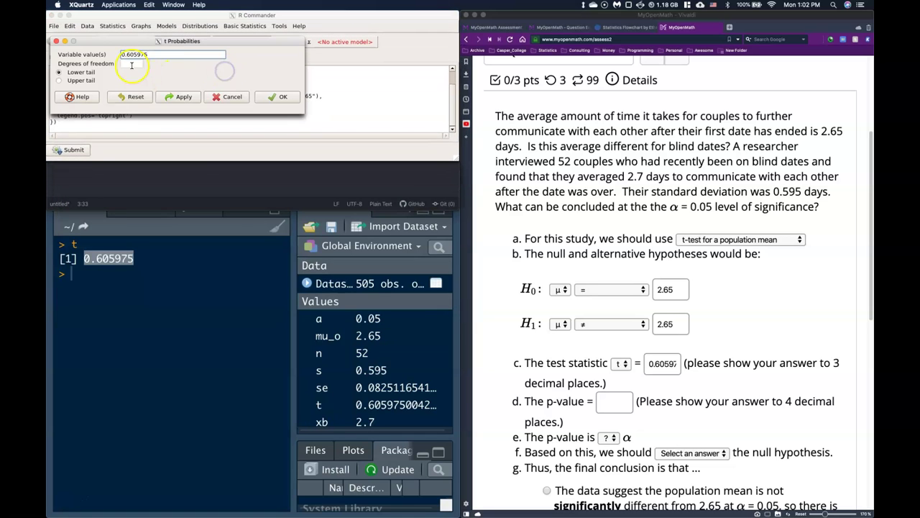
pyautogui.click(132, 65)
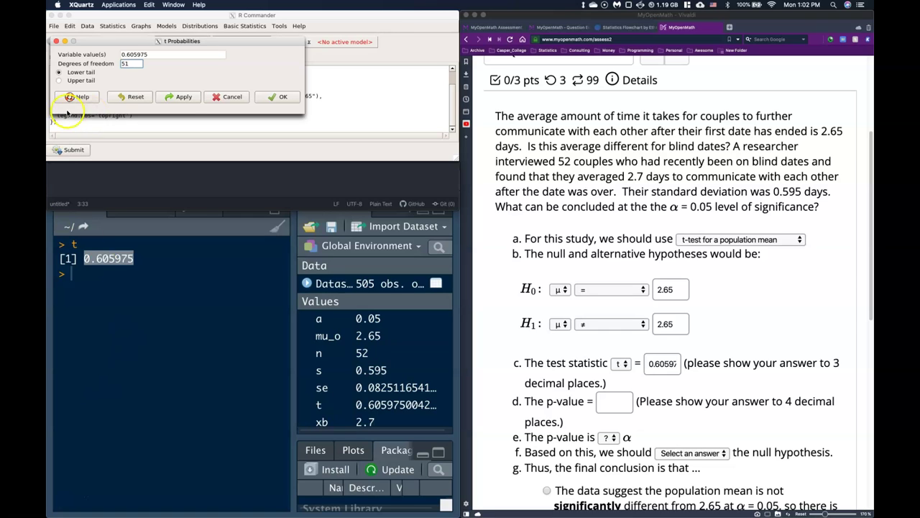
pyautogui.click(60, 80)
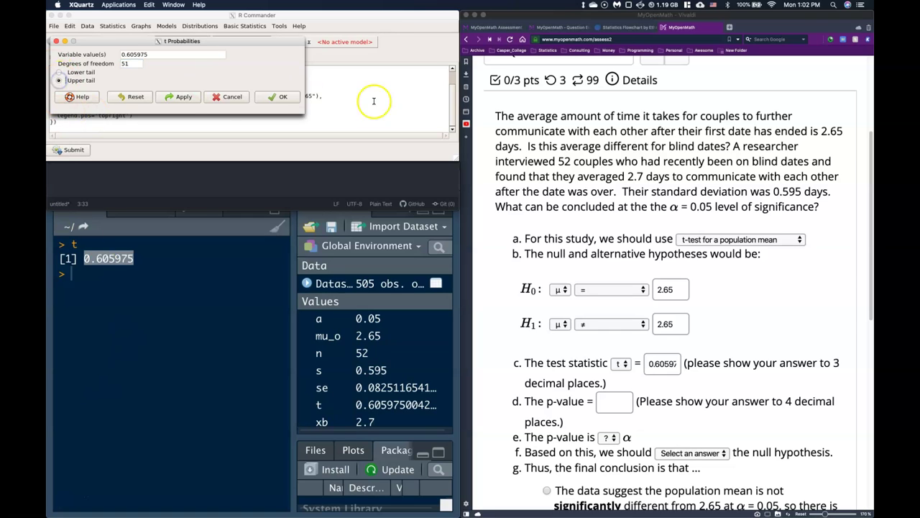
pyautogui.click(294, 100)
# Select the resulting probability 0.2736095 in the RStudio console
pyautogui.click(140, 319)
pyautogui.moveTo(140, 317); pyautogui.dragTo(81, 317)
pyautogui.press('super+c')
pyautogui.click(73, 331)
# Evaluate 0.2736095*2 in the RStudio console, giving the two-sided p-value 0.547219
pyautogui.press('super+v')
pyautogui.click(104, 348)
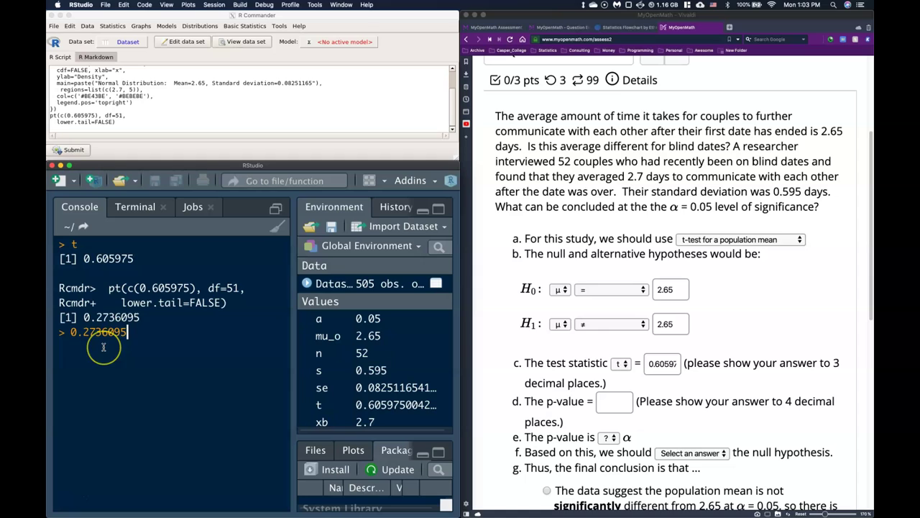
pyautogui.write('*2')
pyautogui.press('Return')
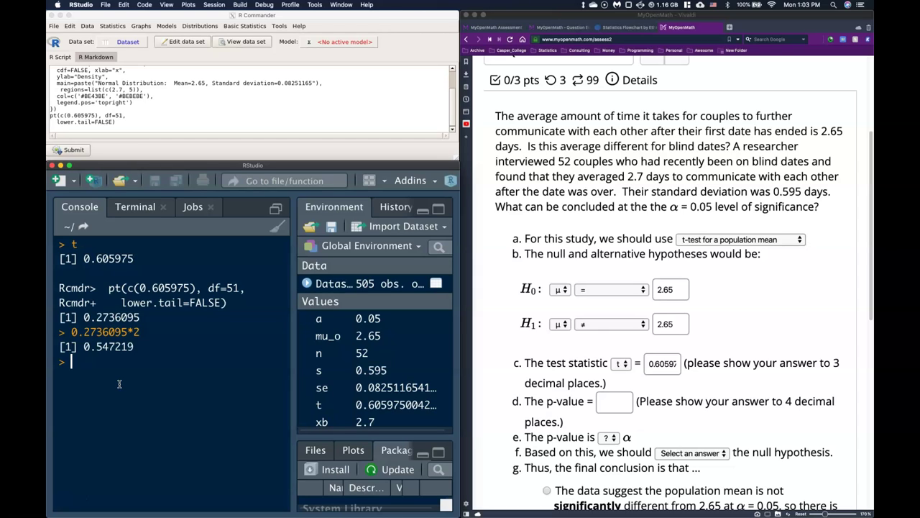
# Enter 0.5472 as the p-value answer in MyOpenMath
pyautogui.scroll(-2, 770, 309)
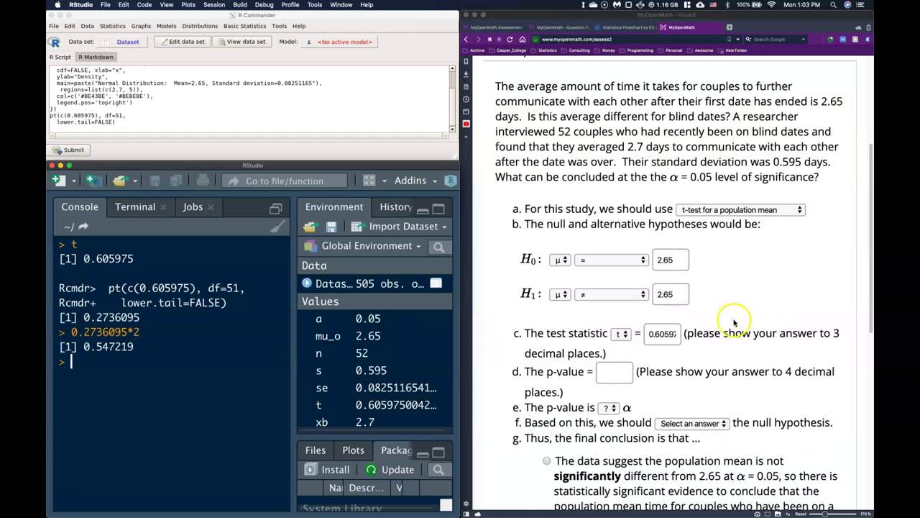
pyautogui.click(612, 352)
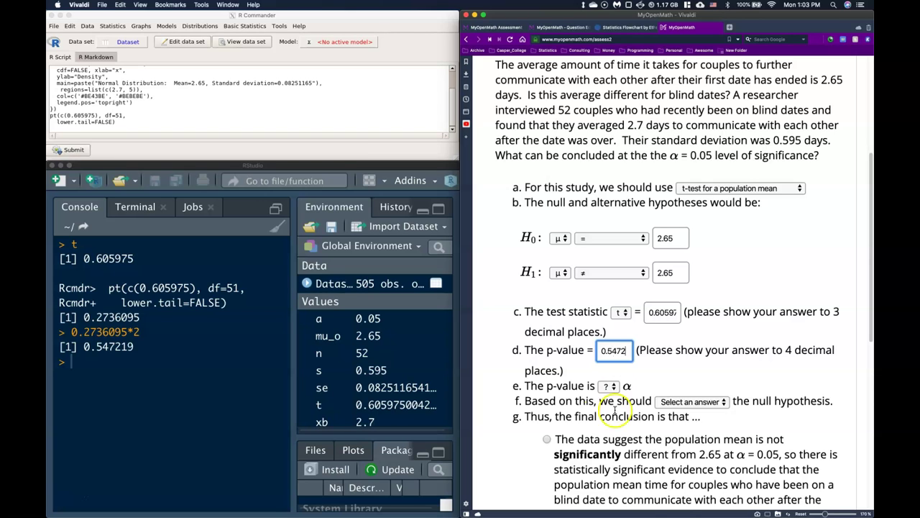
pyautogui.scroll(-3, 594, 381)
# Select p-value > α and 'fail to reject' the null hypothesis in the dropdowns
pyautogui.click(608, 316)
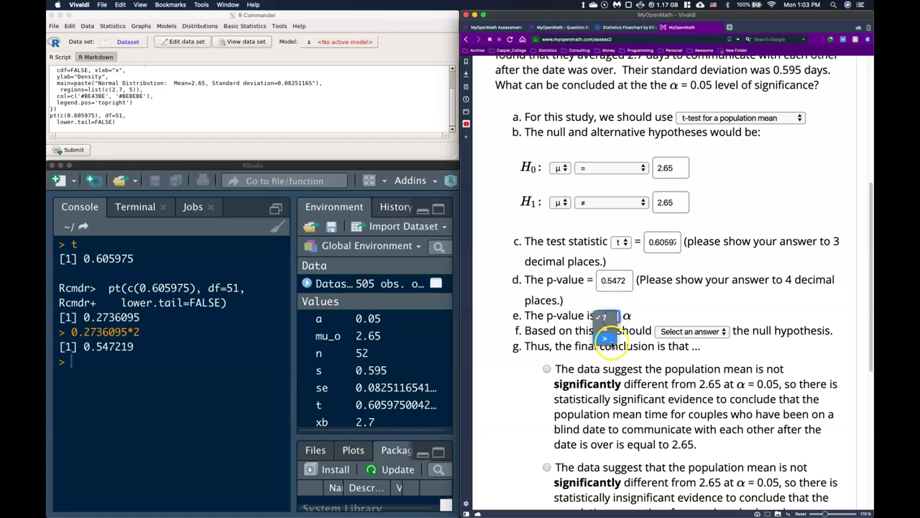
pyautogui.click(606, 337)
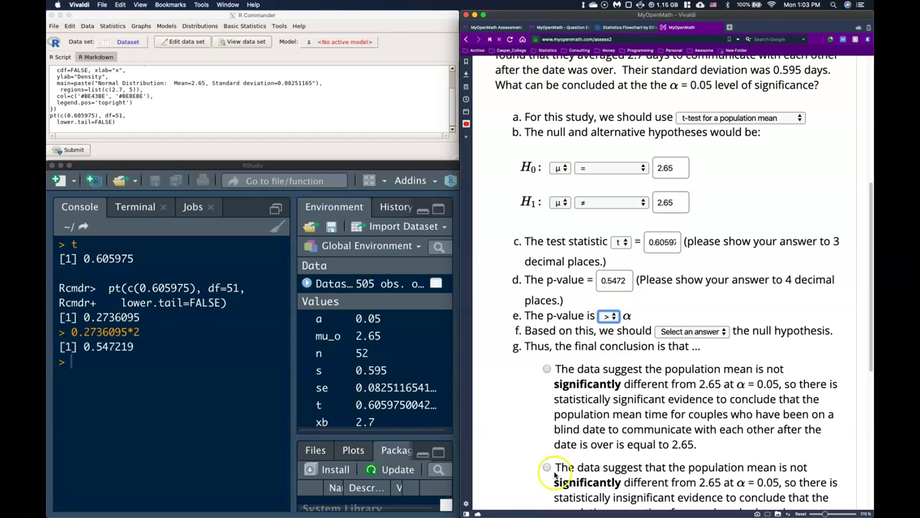
pyautogui.click(680, 331)
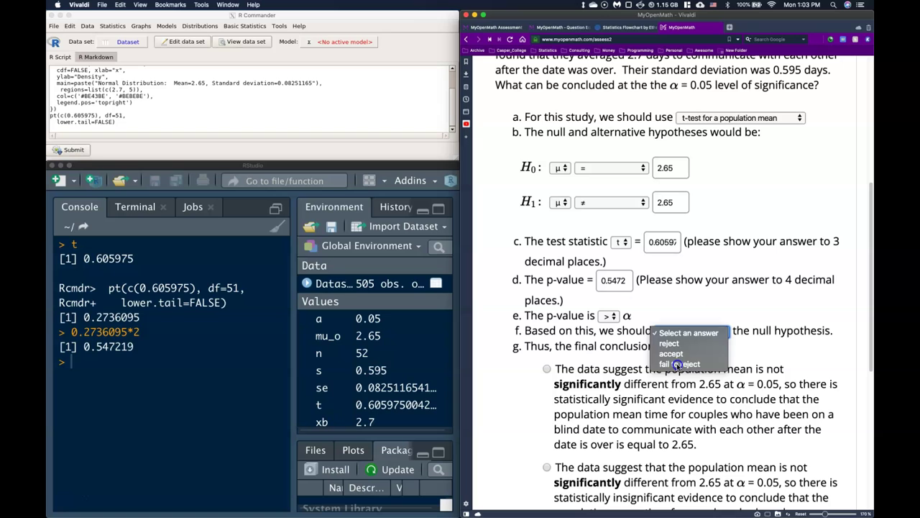
pyautogui.click(677, 364)
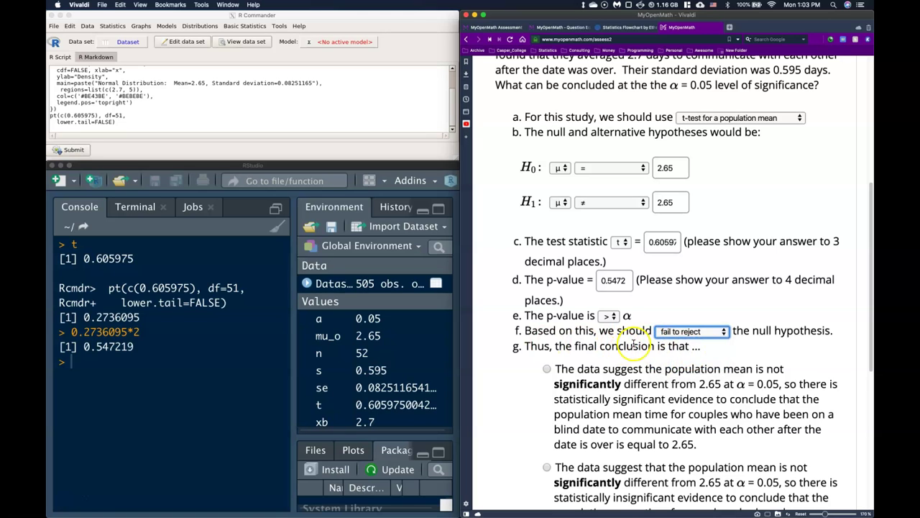
pyautogui.scroll(-1, 633, 340)
pyautogui.scroll(-3, 643, 340)
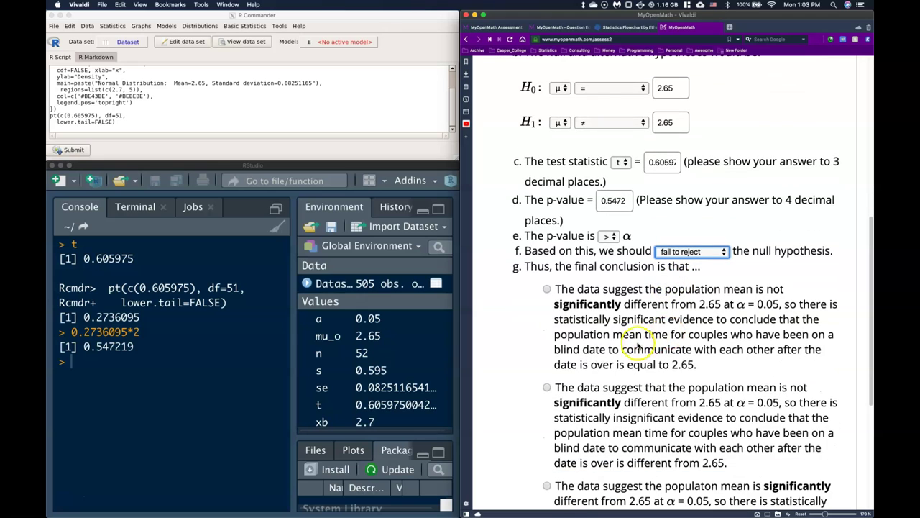
pyautogui.scroll(-1, 575, 324)
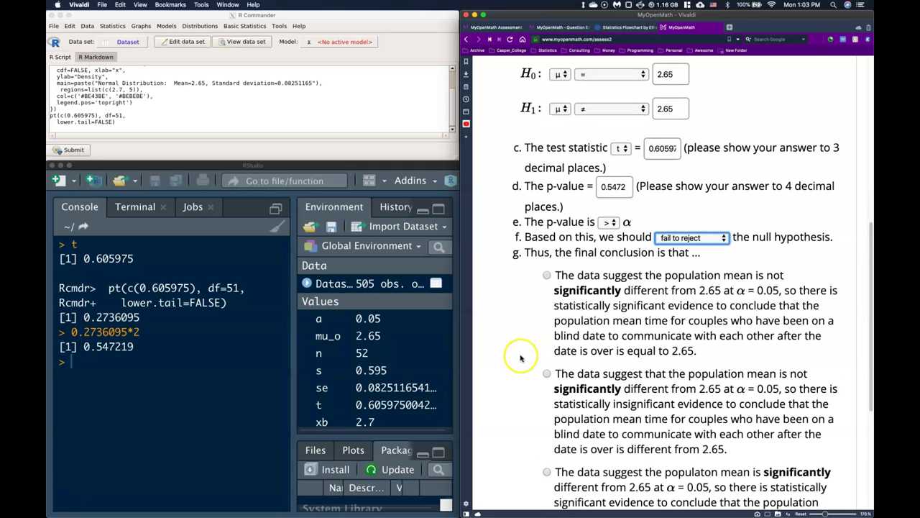
pyautogui.scroll(-5, 514, 362)
pyautogui.scroll(2, 517, 359)
pyautogui.scroll(2, 515, 361)
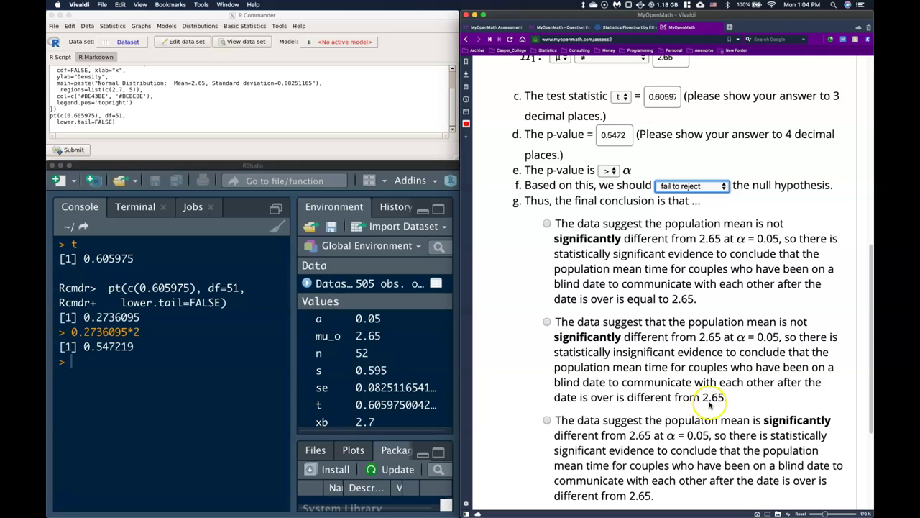
# Pick the conclusion that the mean is not significantly different from 2.65
pyautogui.click(546, 322)
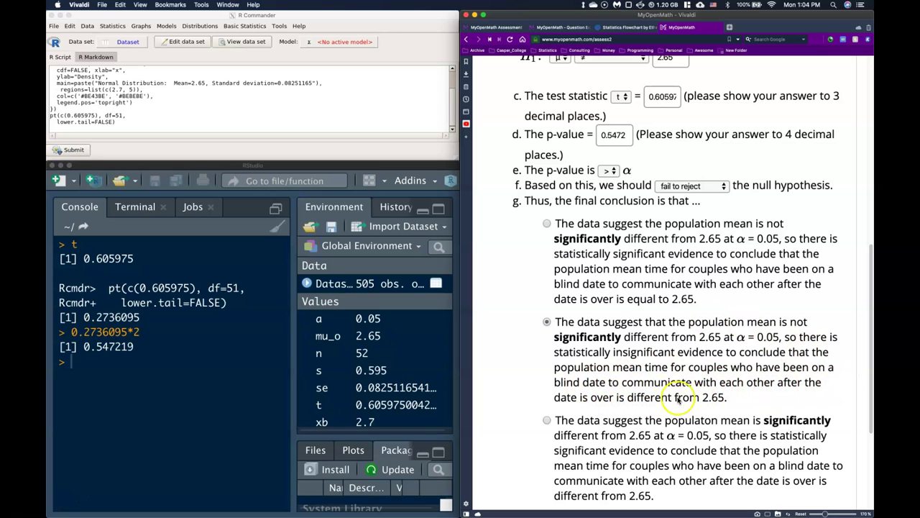
pyautogui.scroll(-1, 750, 286)
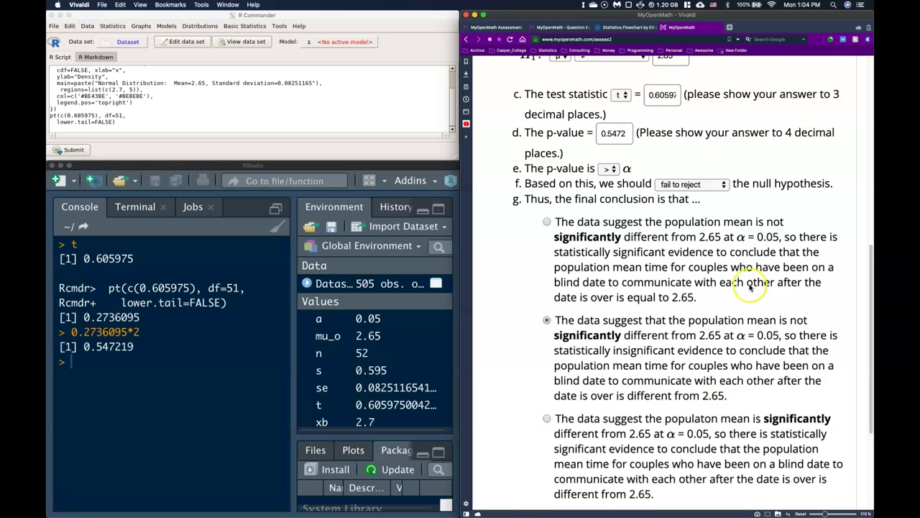
pyautogui.scroll(-5, 750, 286)
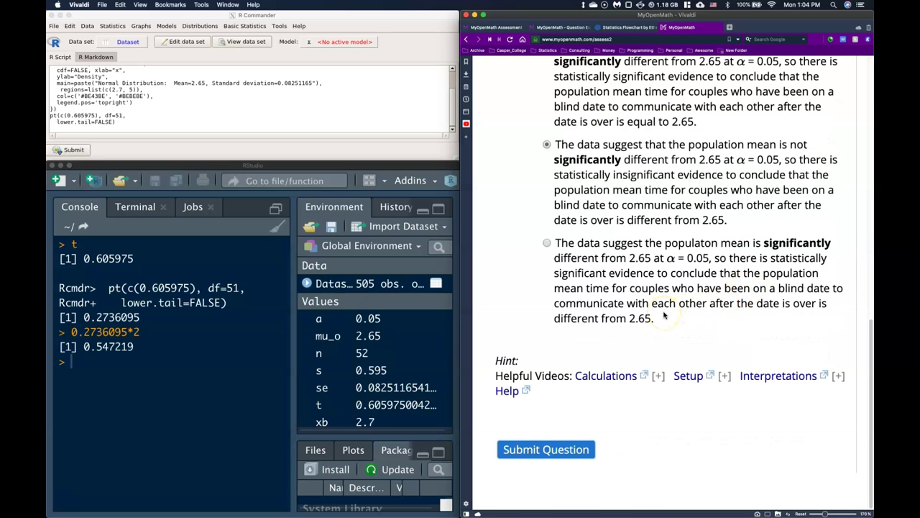
# Submit Question 2 and review the green checks on every part
pyautogui.click(540, 453)
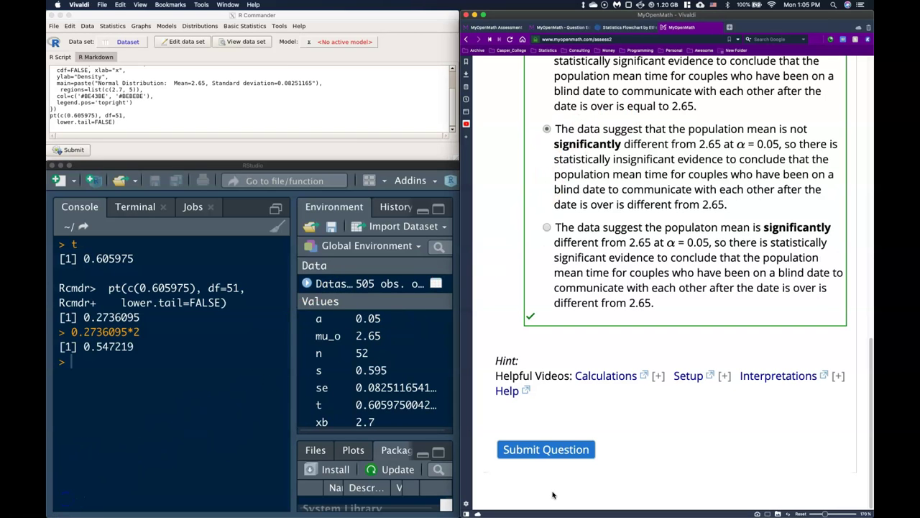
pyautogui.scroll(10, 544, 366)
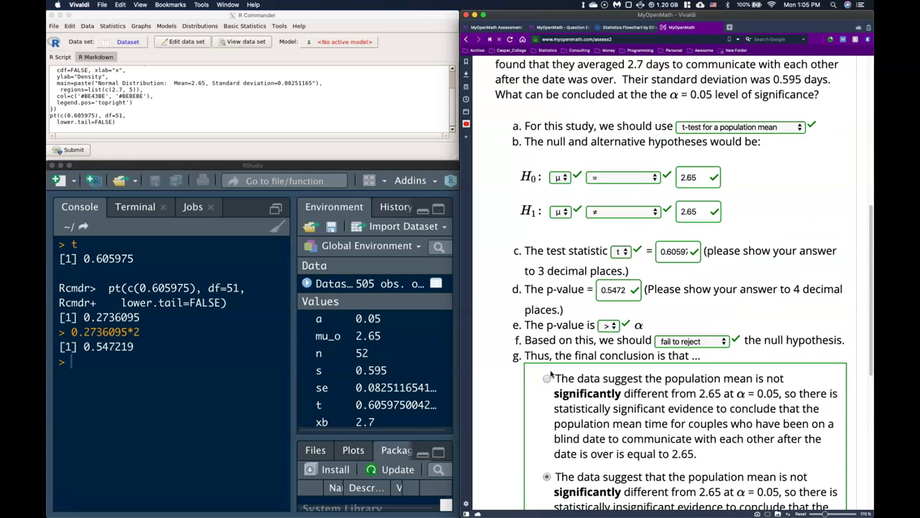